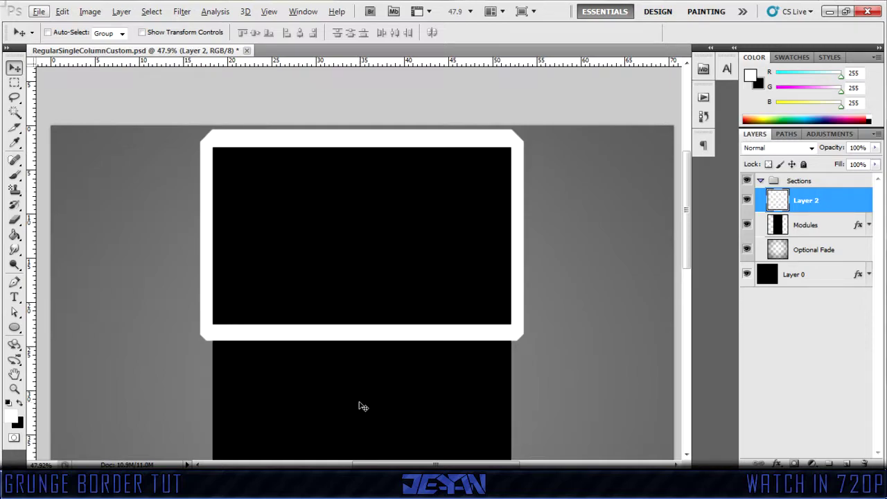
Step: Open the blending options of Layer 2, the white border, and enable a Color Overlay
scroll(363, 406, "down", 1)
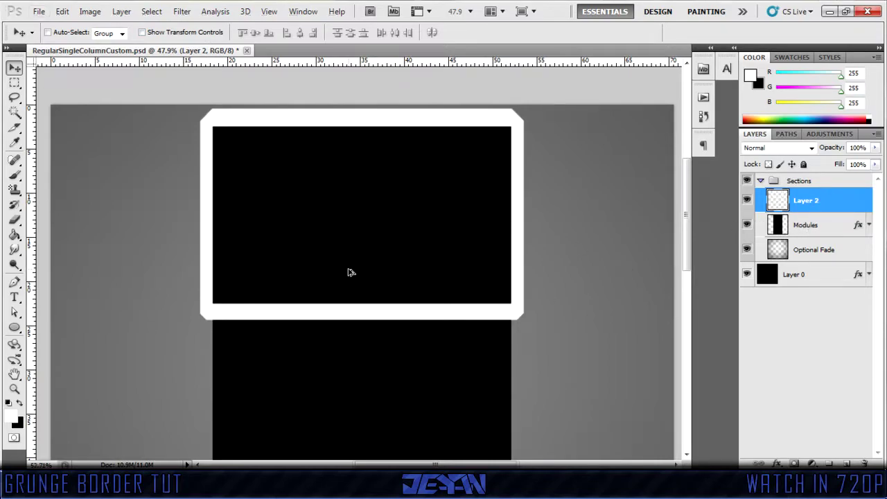
scroll(350, 271, "up", 1)
right_click(805, 202)
left_click(827, 204)
right_click(811, 203)
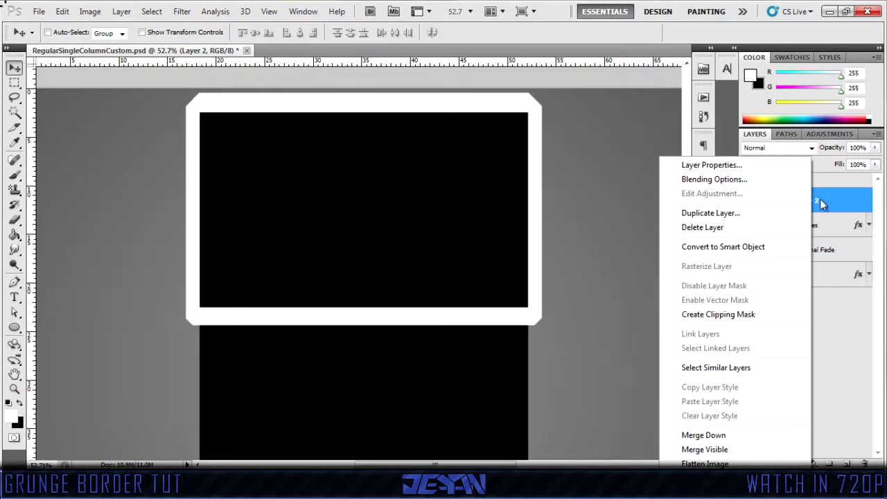
left_click(787, 180)
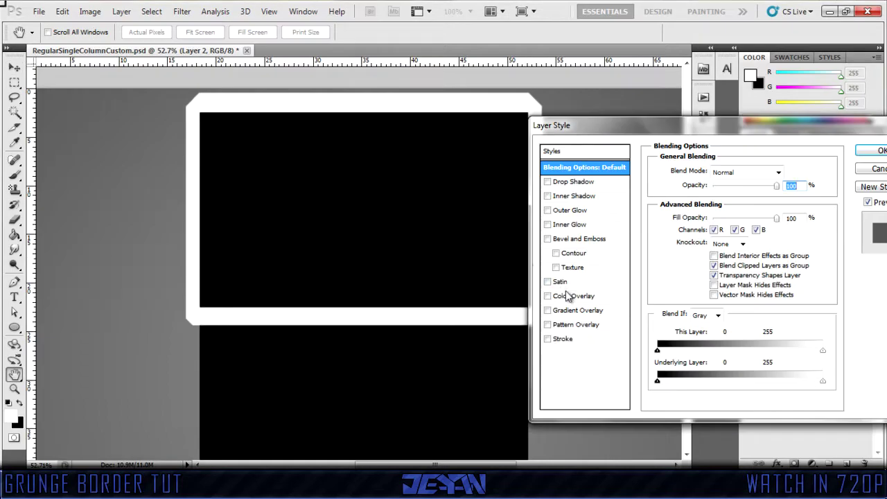
left_click(570, 297)
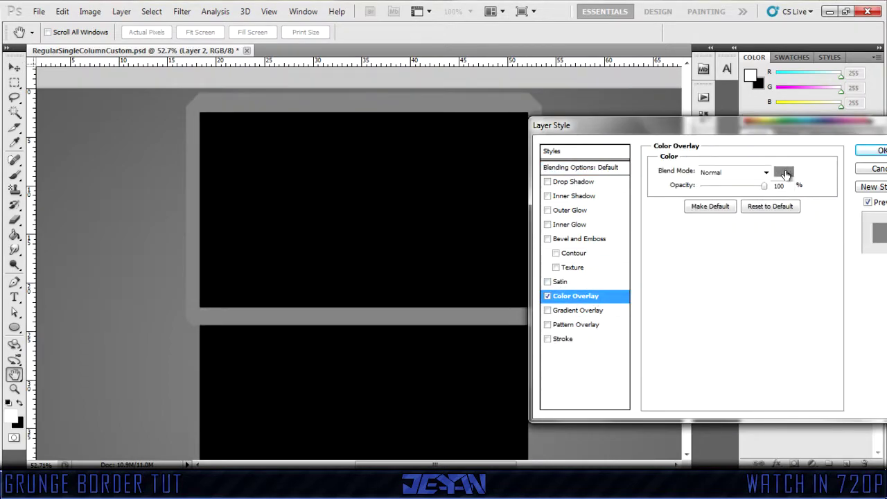
Step: Change the border's overlay colour to a muted medium blue and accept it
left_click(785, 174)
left_click_drag(737, 323, 740, 314)
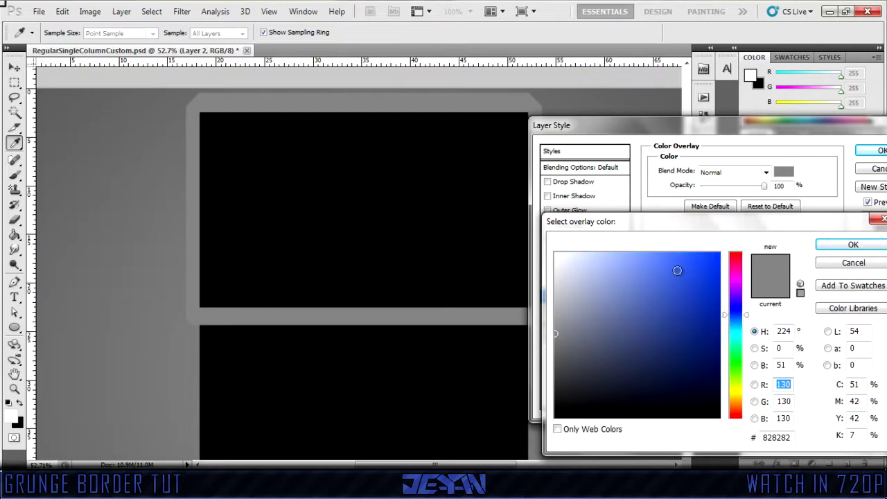
mouse_move(648, 333)
left_mouse_down()
mouse_move(626, 325)
mouse_move(620, 350)
mouse_move(610, 330)
left_mouse_up()
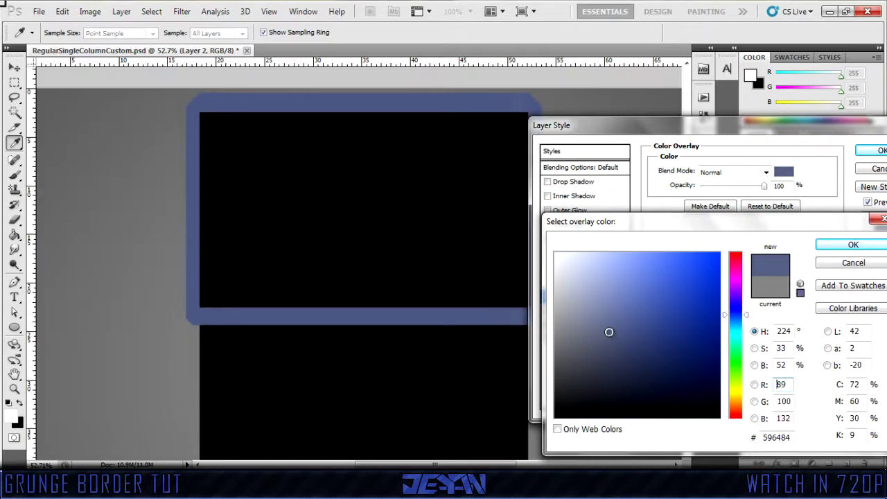
mouse_move(615, 316)
left_mouse_down()
mouse_move(628, 336)
mouse_move(635, 323)
mouse_move(625, 326)
left_mouse_up()
left_click_drag(735, 316, 740, 315)
mouse_move(628, 325)
left_mouse_down()
mouse_move(632, 333)
mouse_move(609, 343)
mouse_move(643, 335)
mouse_move(633, 319)
left_mouse_up()
left_click(623, 325)
left_click(838, 246)
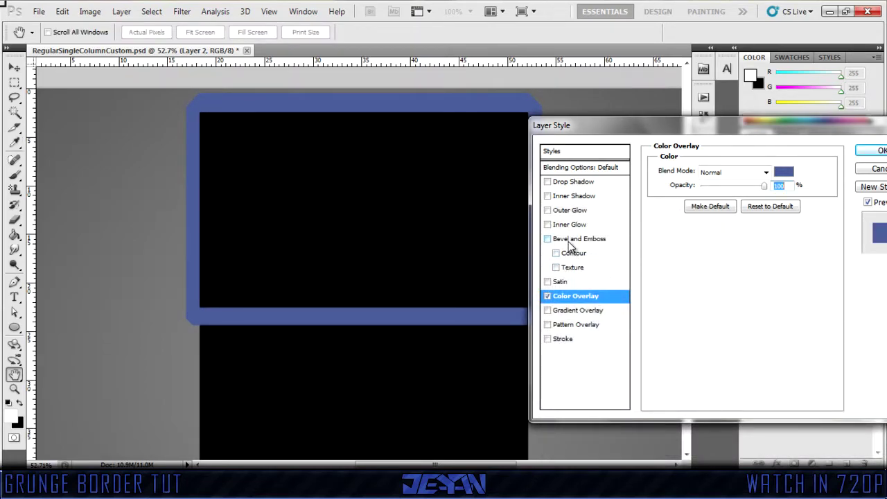
Step: Add an Inner Shadow with Normal blend mode, 0 px distance and the bright blue colour 0066ff
left_click(554, 197)
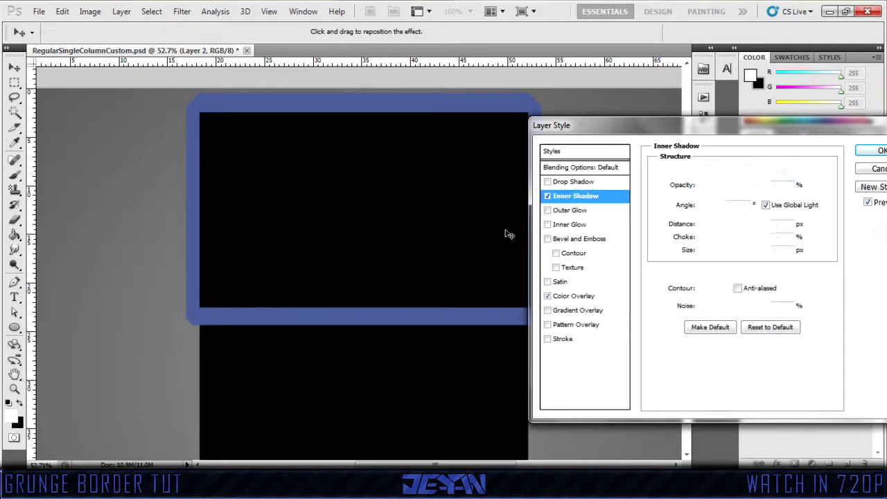
left_click_drag(705, 225, 698, 226)
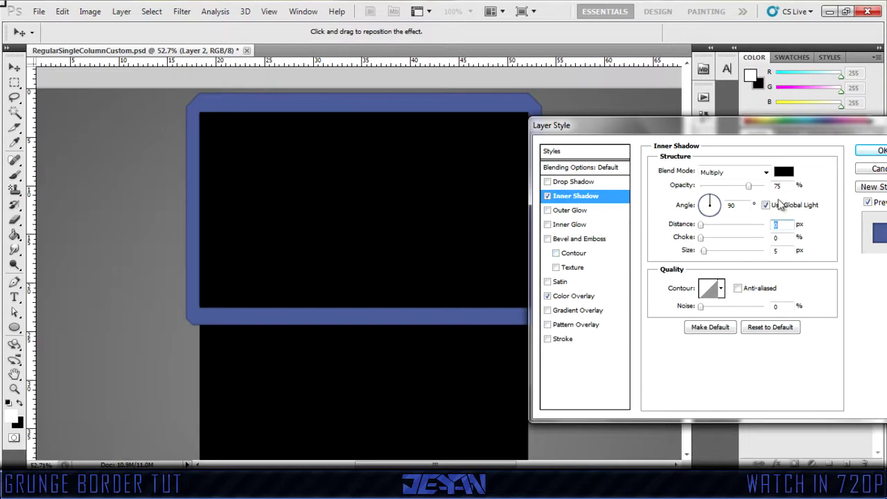
left_click(766, 173)
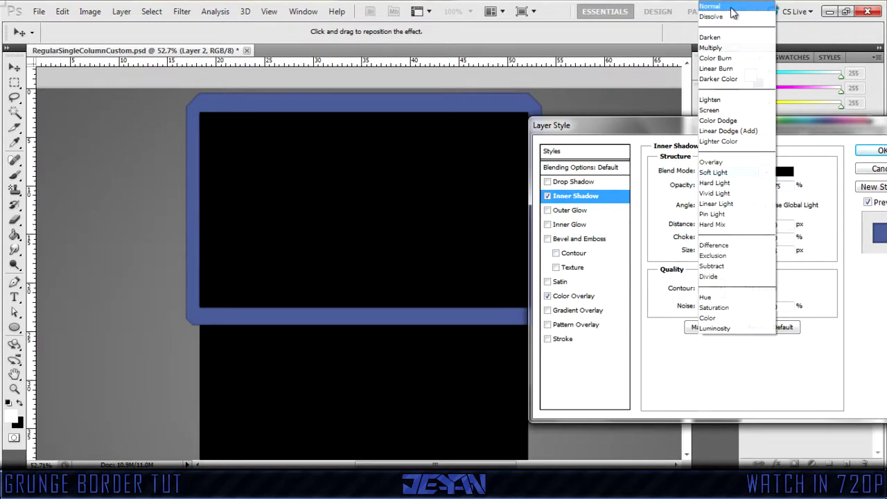
left_click(727, 5)
left_click(778, 173)
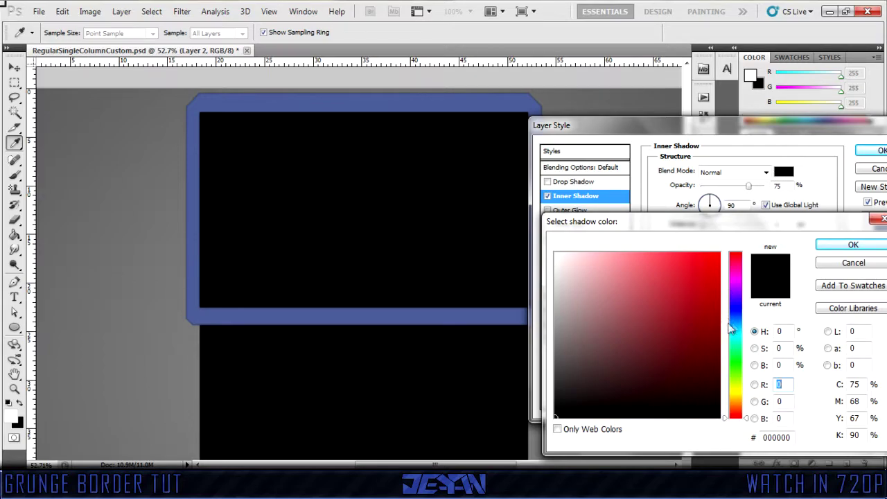
mouse_move(740, 321)
left_mouse_down()
mouse_move(714, 275)
mouse_move(751, 229)
left_mouse_up()
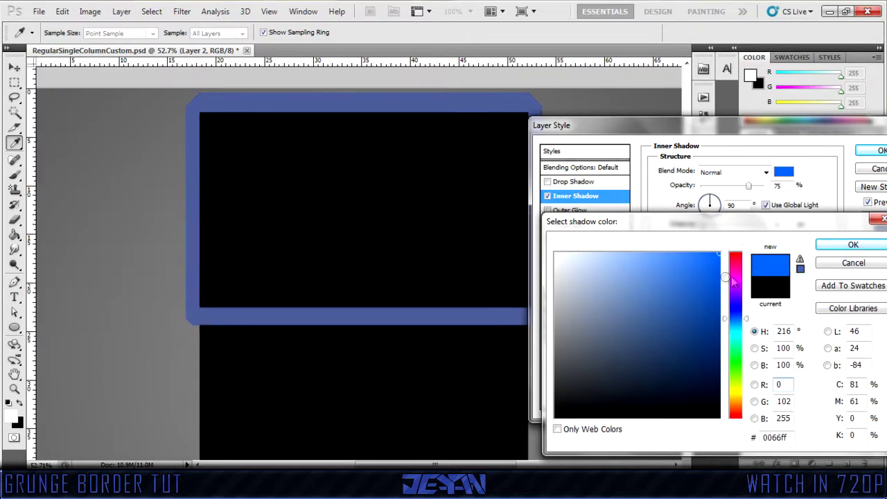
left_click(832, 245)
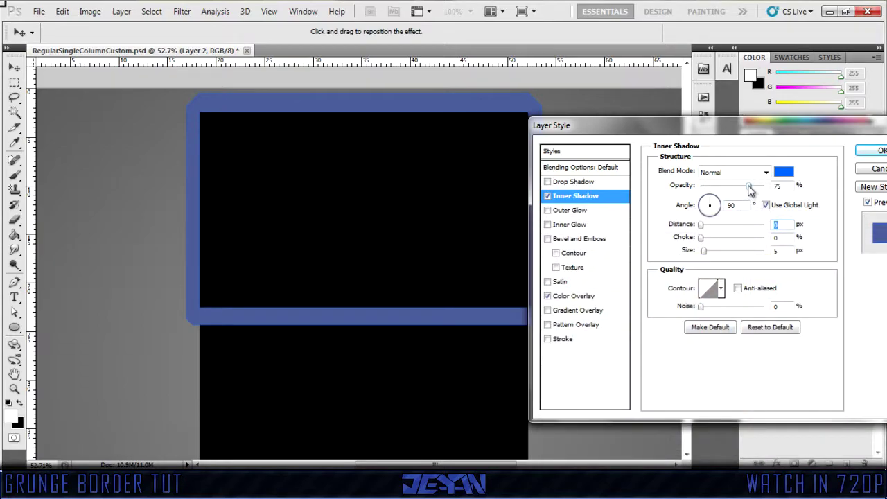
Step: Set the inner shadow's choke to 100% and its size to 1 px, leaving the opacity at 75%
left_click_drag(749, 188, 781, 188)
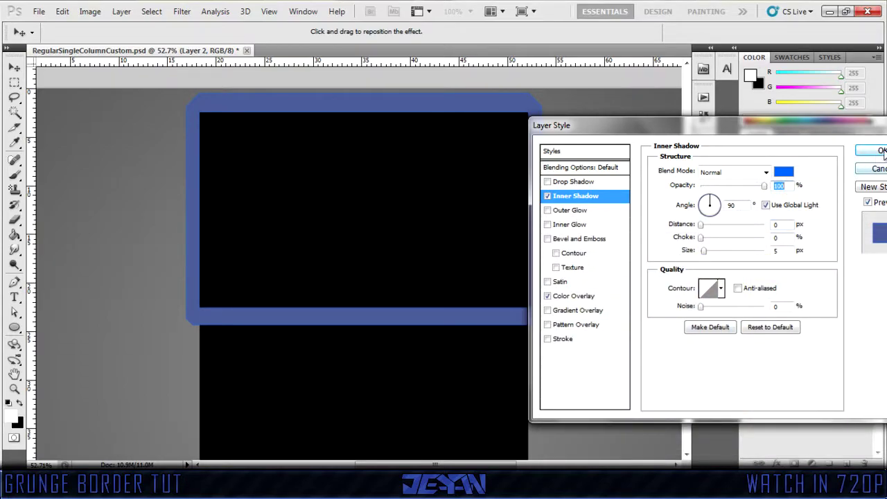
key("ctrl+z")
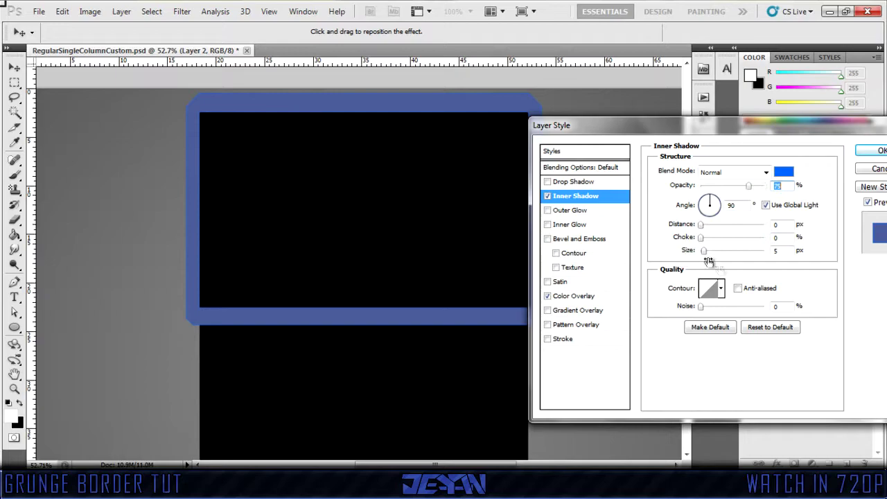
left_click_drag(702, 240, 842, 239)
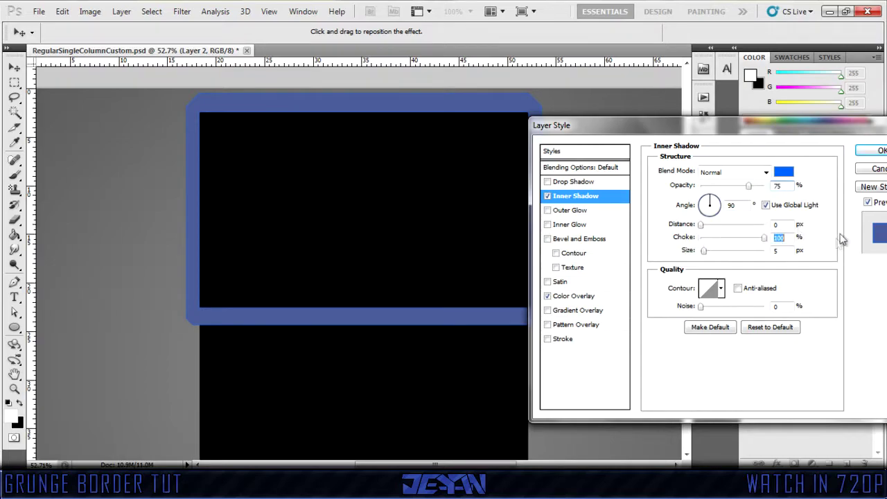
left_click_drag(705, 251, 702, 251)
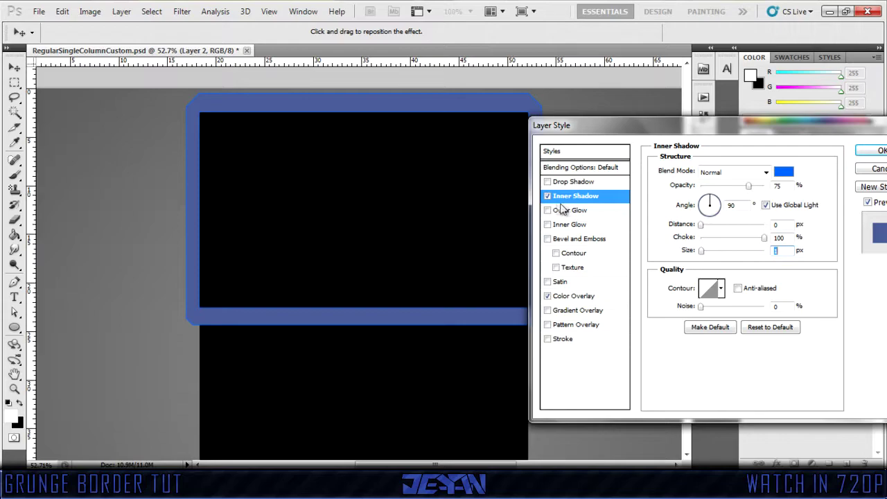
Step: Add an Outer Glow to the border with Normal blend mode and black (000000) as its colour
left_click(564, 210)
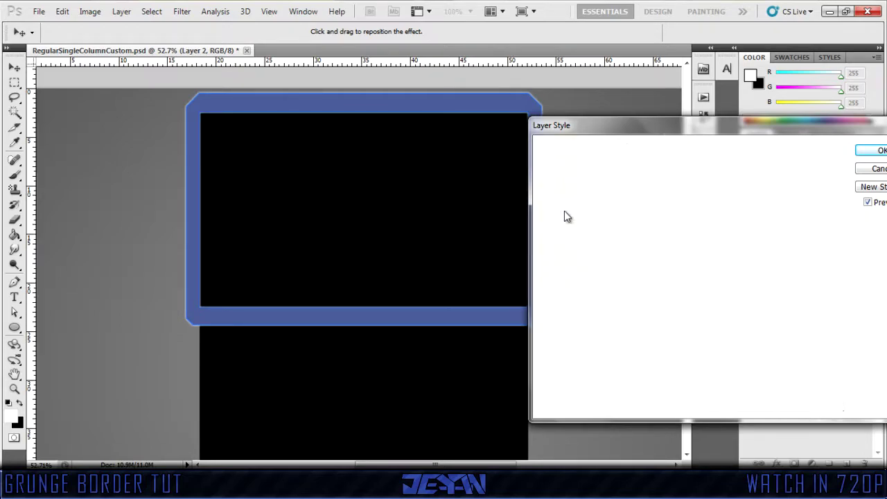
left_click(685, 214)
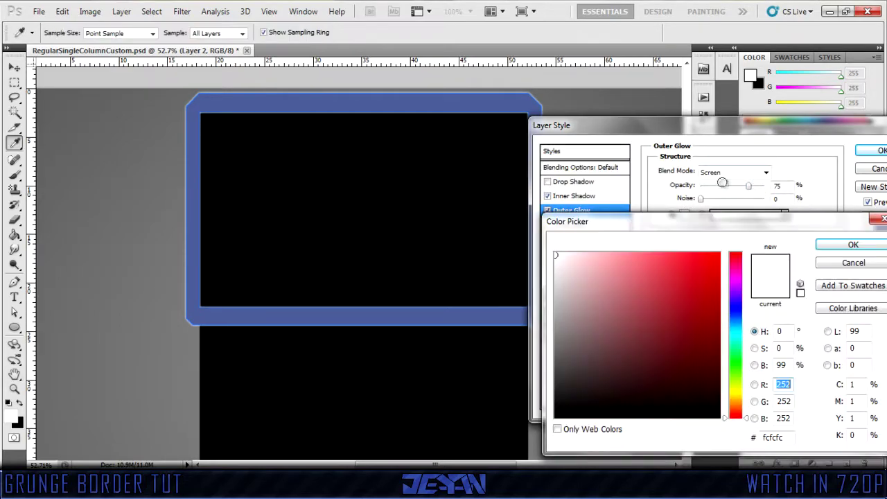
key("Escape")
left_click(733, 172)
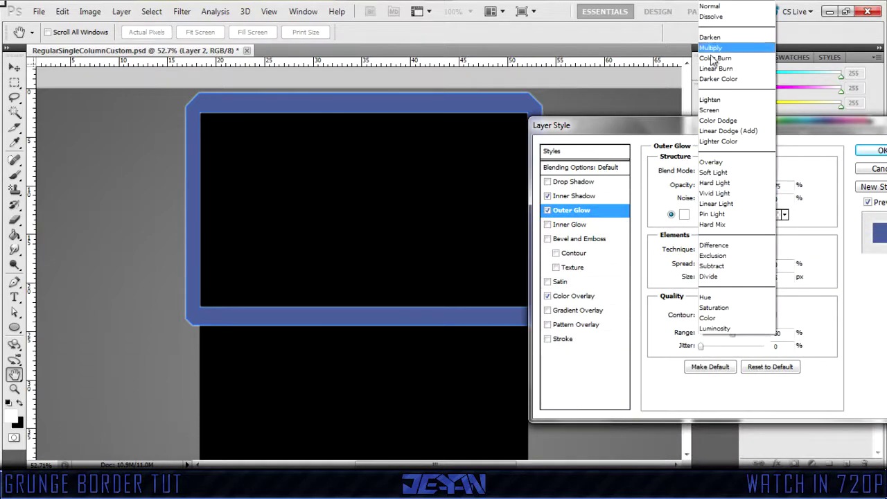
left_click(734, 5)
left_click(685, 214)
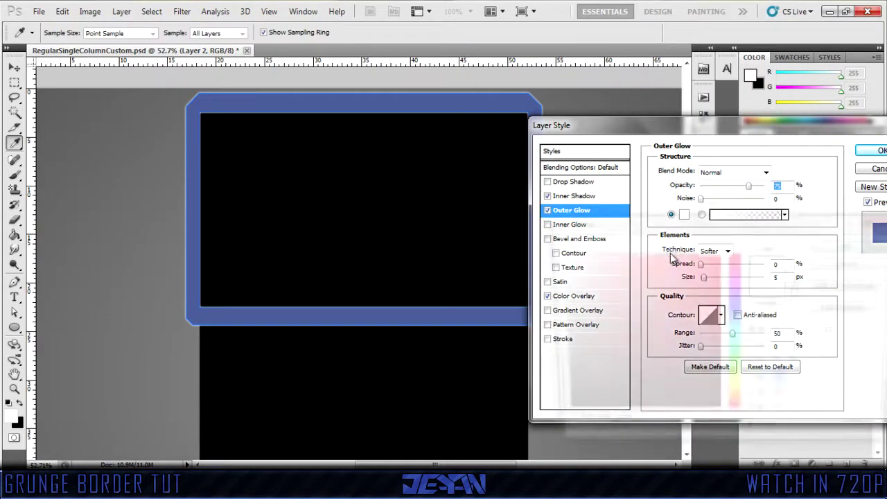
left_click(567, 253)
left_click(555, 417)
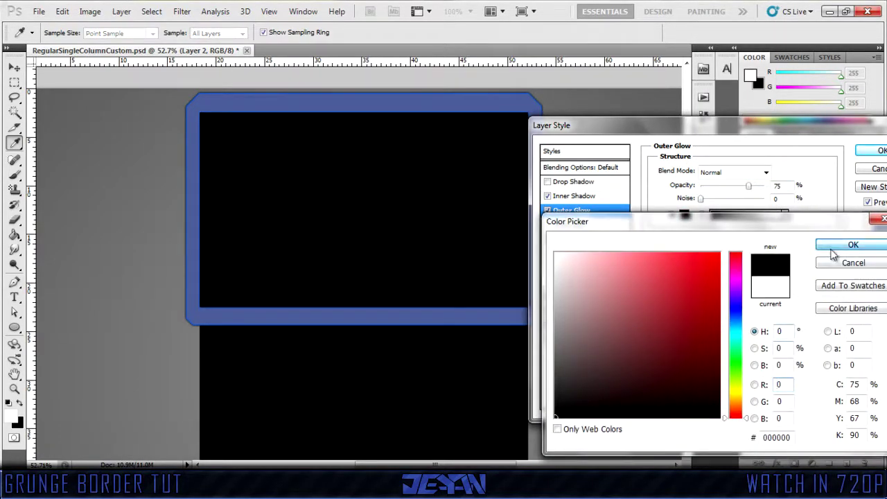
left_click(853, 245)
Step: Set the outer glow to 68% opacity, 17% spread and 10 px size, and apply the layer style
left_click_drag(749, 187, 801, 186)
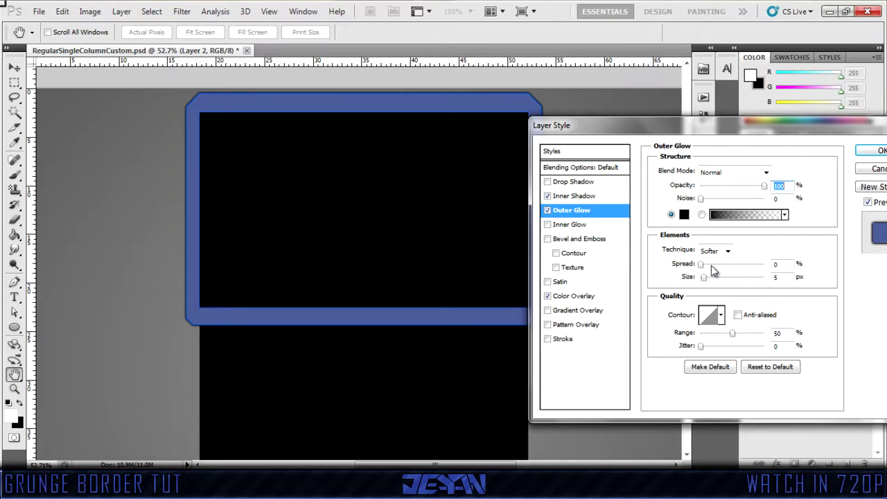
mouse_move(704, 269)
left_mouse_down()
mouse_move(714, 270)
mouse_move(707, 280)
left_mouse_up()
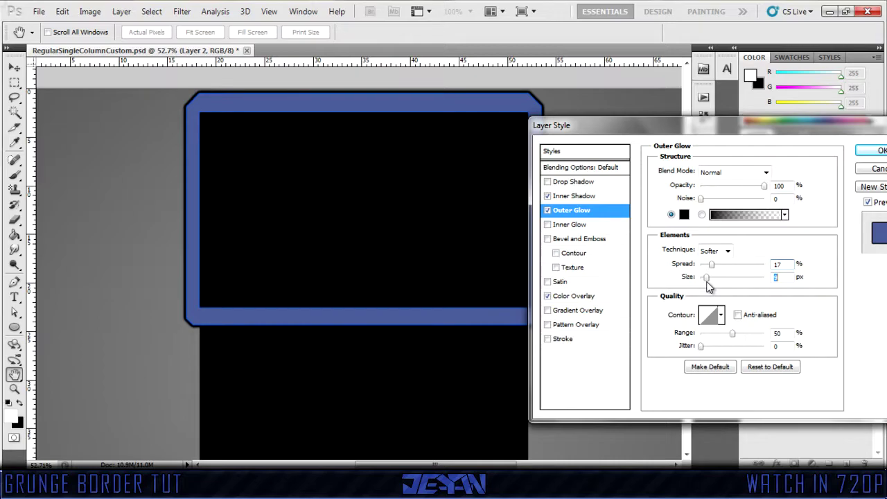
left_click_drag(713, 265, 710, 283)
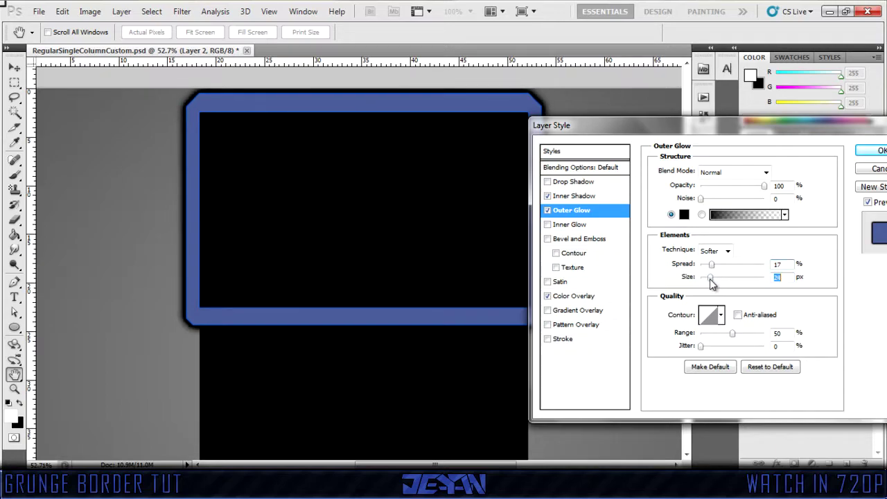
left_click_drag(765, 186, 747, 190)
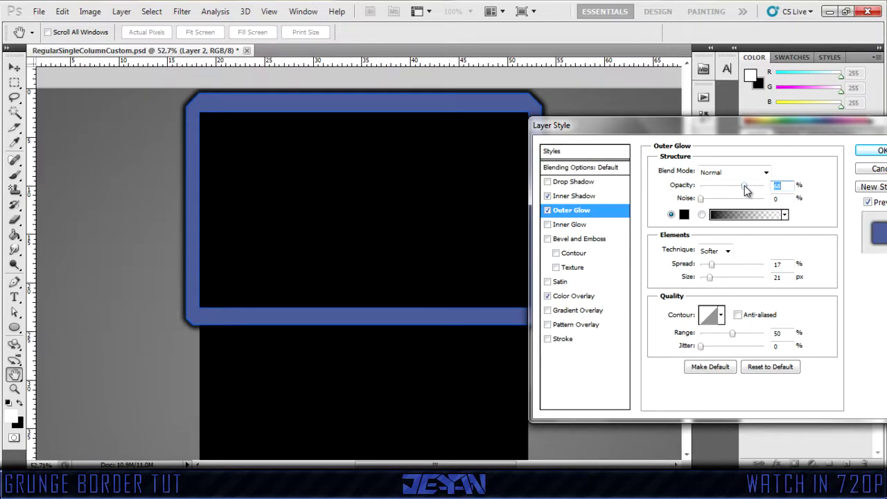
left_click_drag(710, 277, 708, 279)
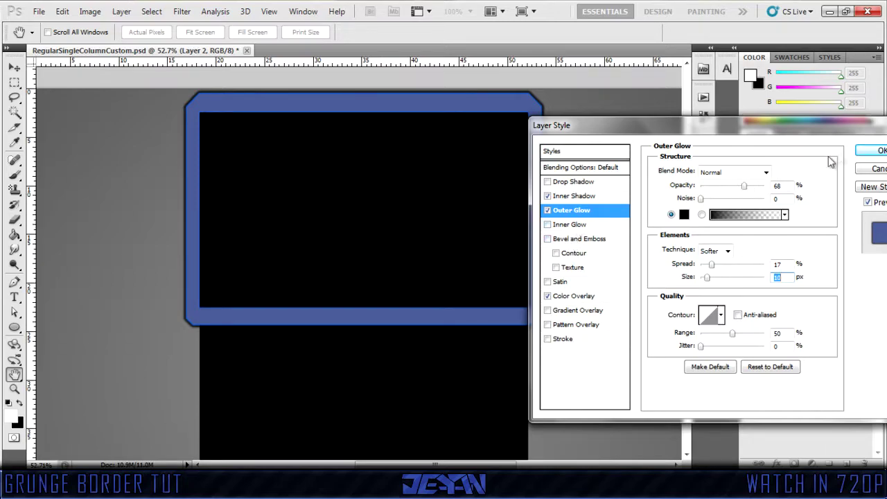
key("Return")
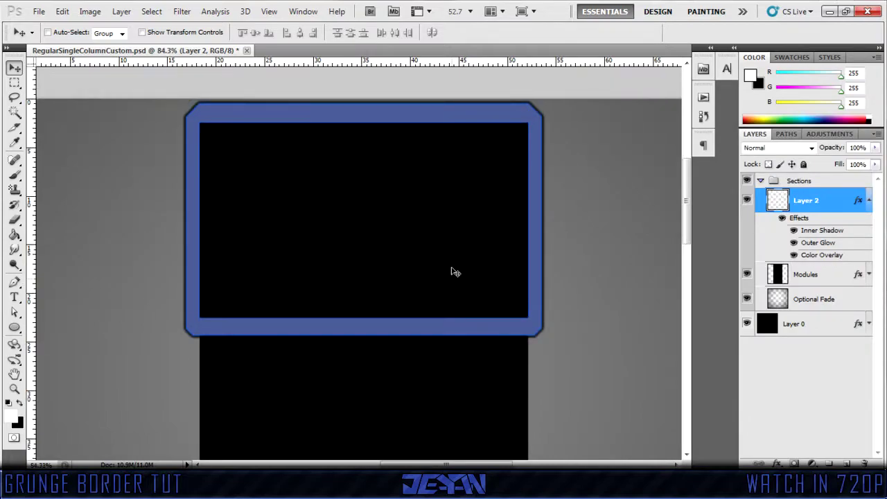
Step: Reopen Layer 2's blending options and add a Bevel and Emboss effect with the Emboss style
scroll(452, 272, "up", 2)
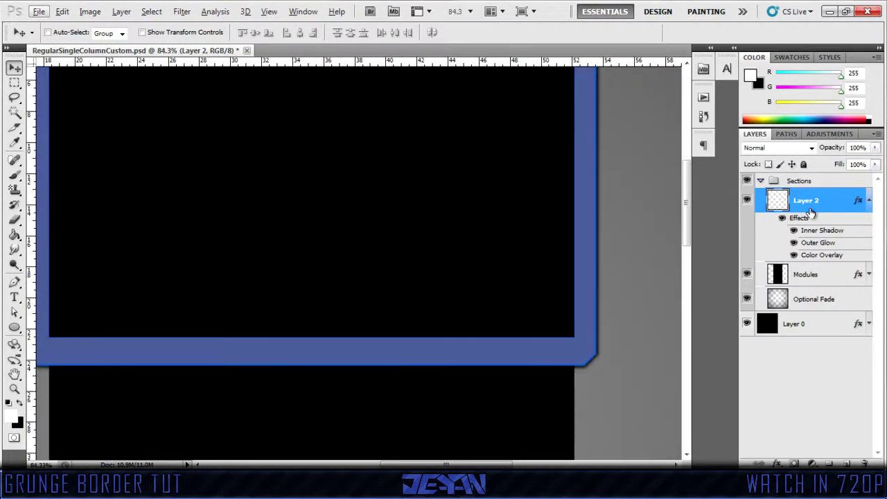
right_click(797, 201)
left_click(761, 184)
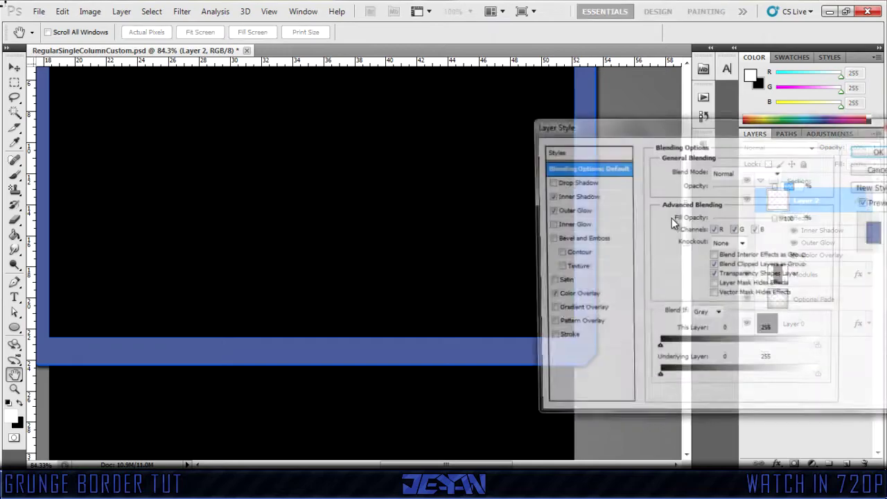
left_click(575, 240)
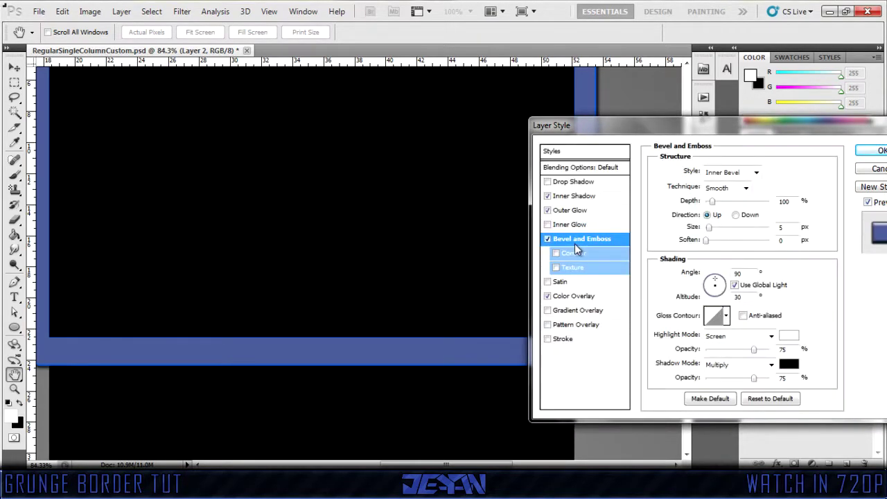
left_click(753, 174)
left_click(748, 199)
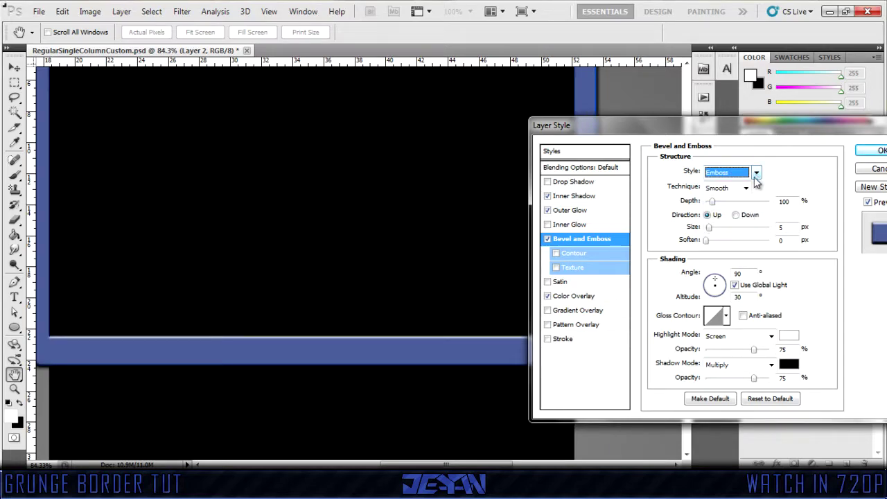
left_click(757, 175)
left_click(733, 206)
Step: Set the emboss depth to 1000% and its size to 9 px, keeping the Smooth technique
left_click_drag(712, 201, 769, 201)
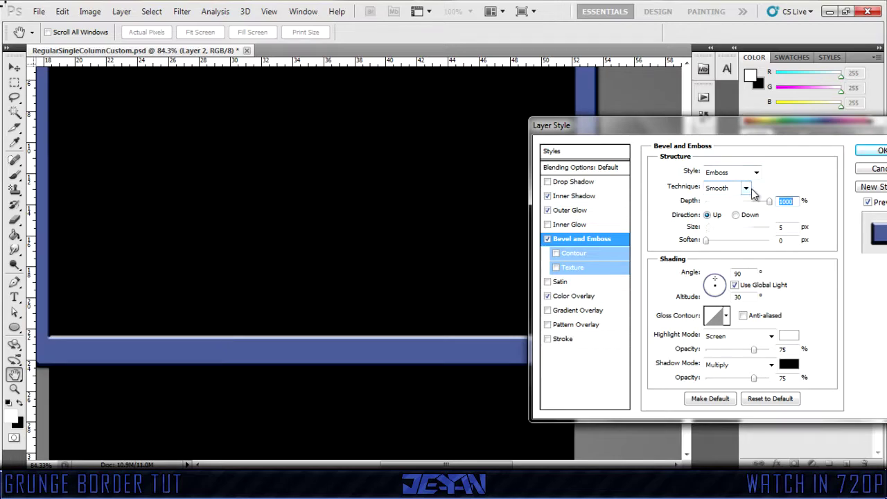
left_click(746, 189)
left_click(748, 192)
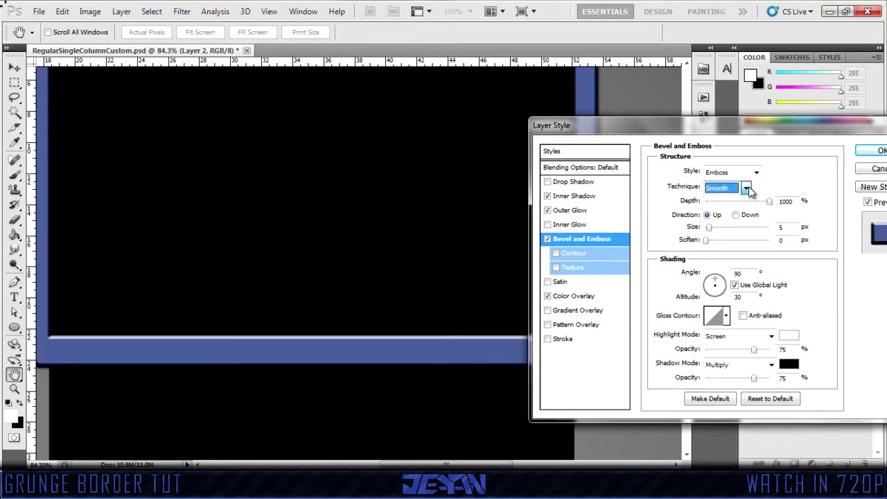
left_click(712, 229)
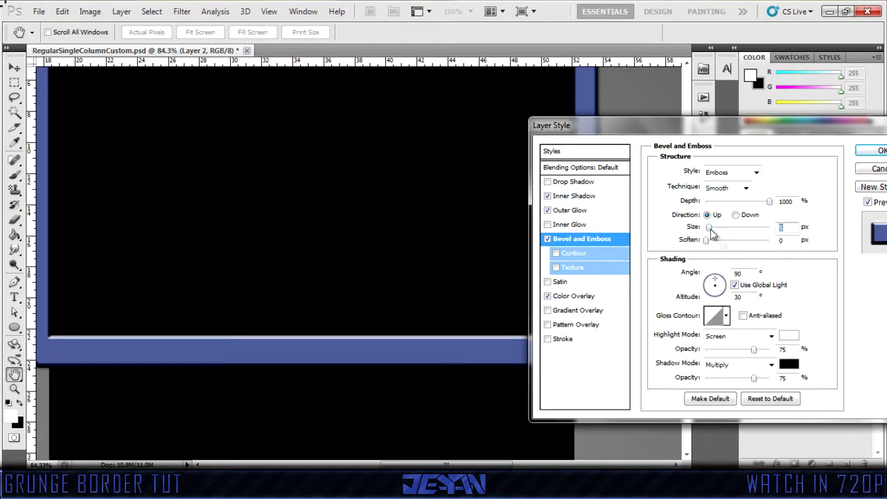
key("Up")
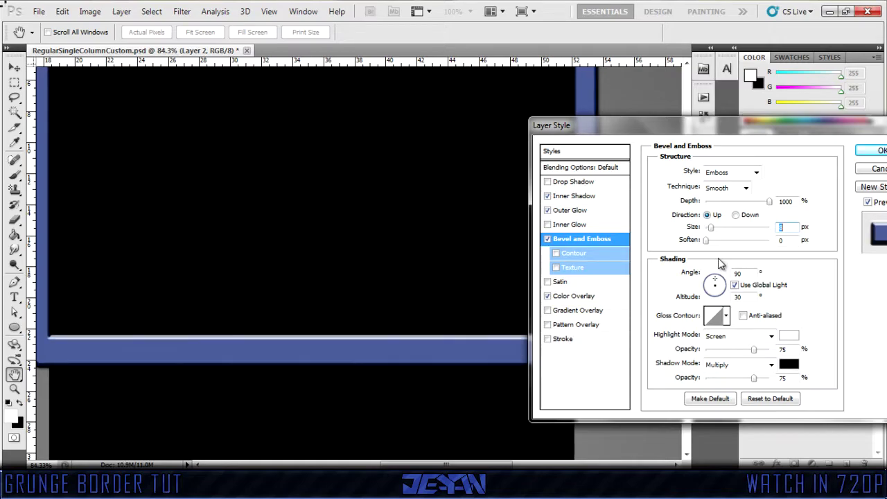
key("Up")
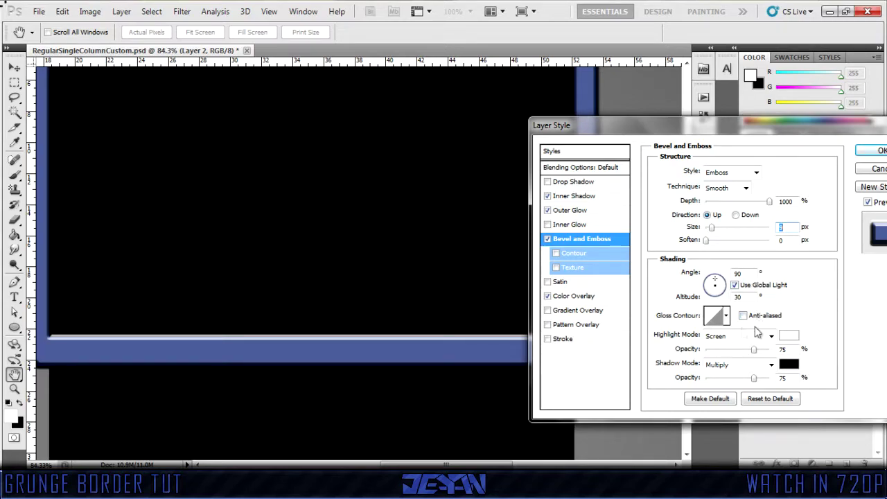
Step: Try the emboss gloss contour presets, choose the double-peaked ring shape, and lower the highlight opacity
left_click(731, 313)
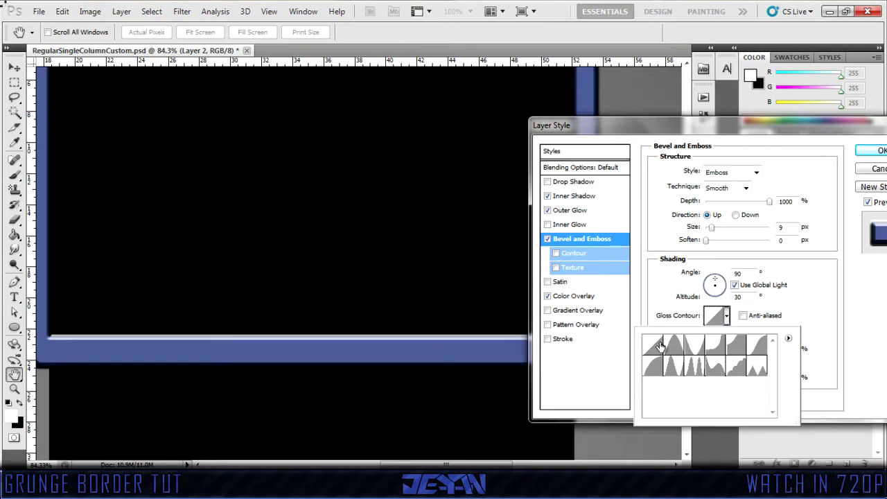
left_click(699, 350)
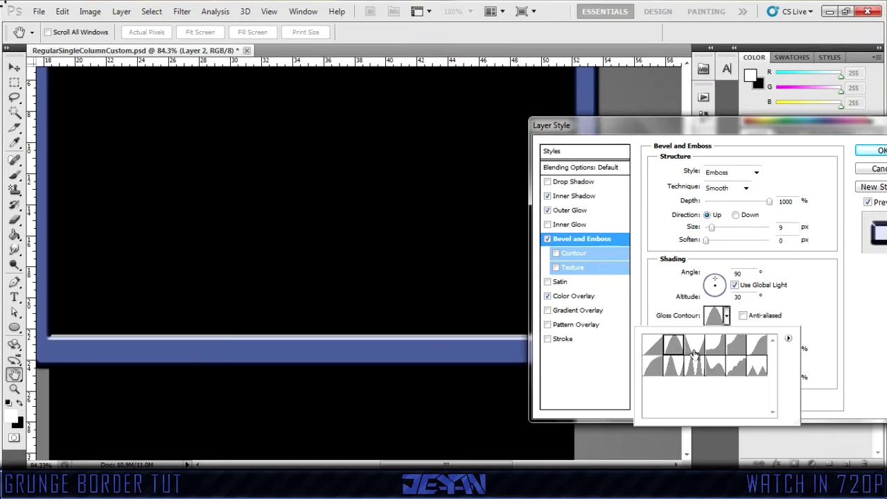
left_click(714, 352)
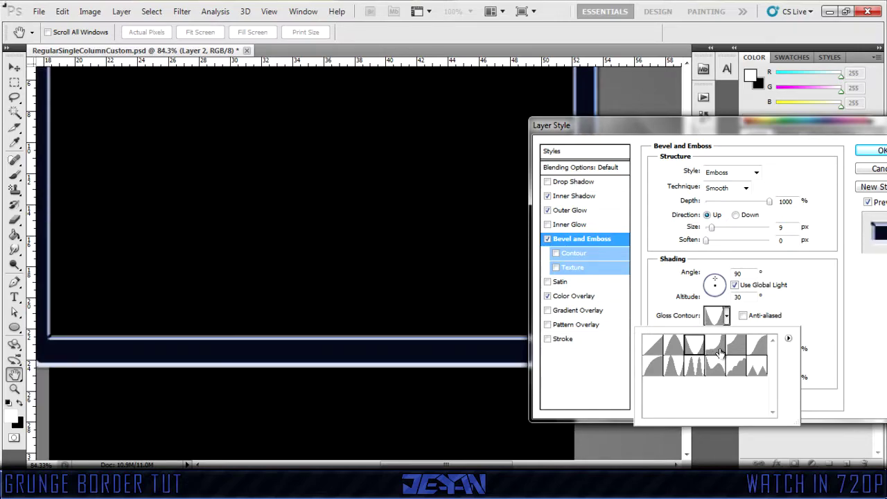
left_click(743, 352)
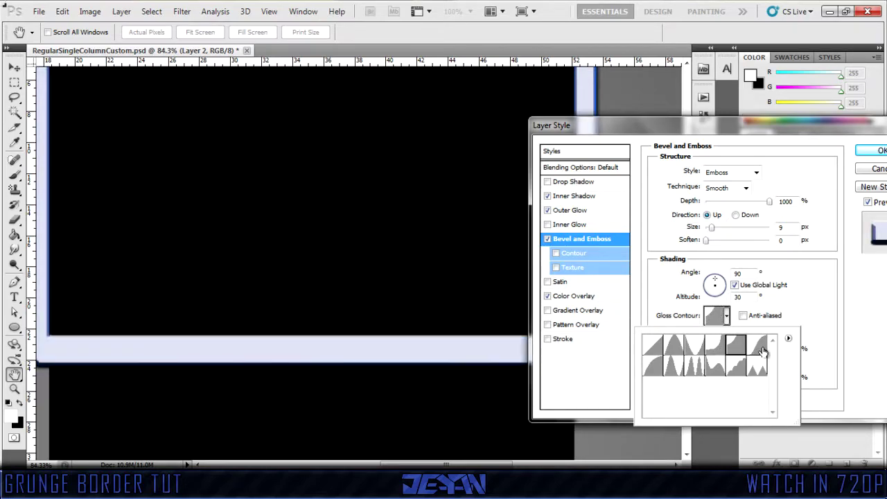
left_click(760, 352)
left_click(759, 368)
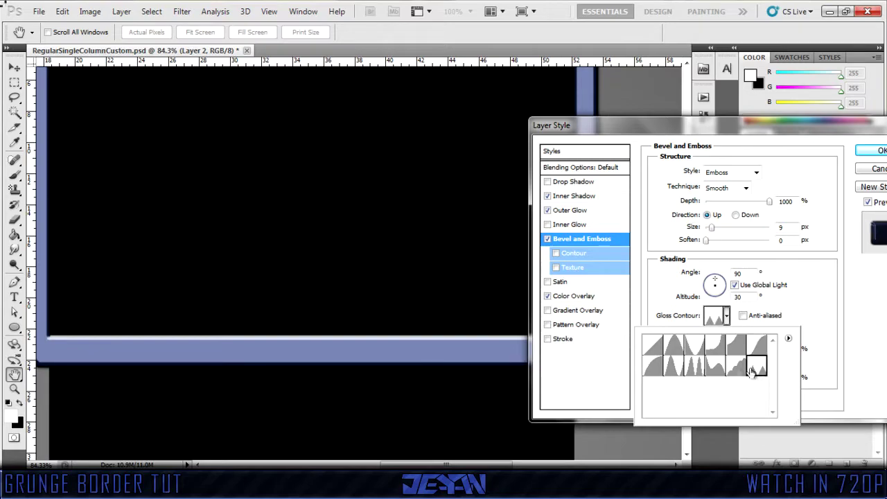
left_click(731, 368)
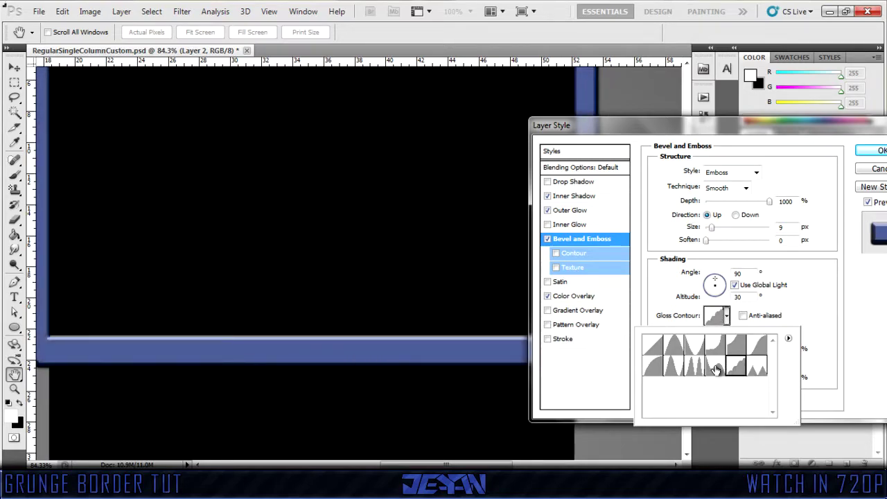
left_click(717, 369)
left_click(695, 369)
left_click(674, 369)
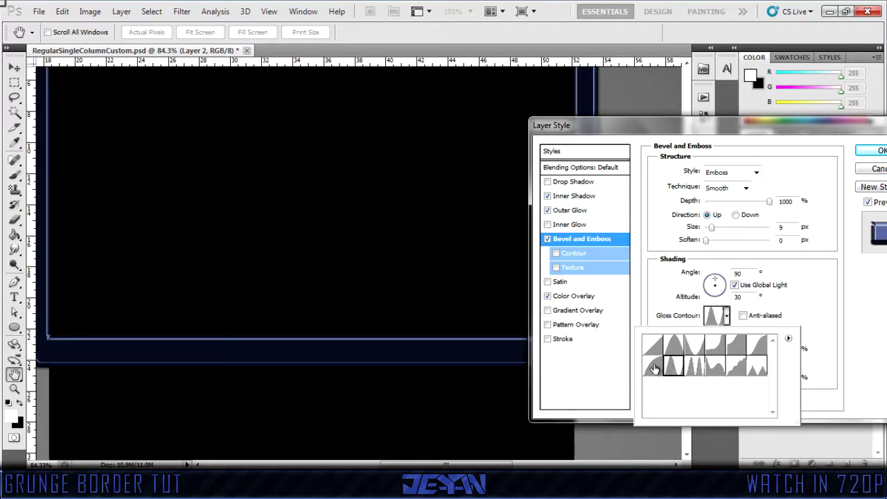
left_click(652, 369)
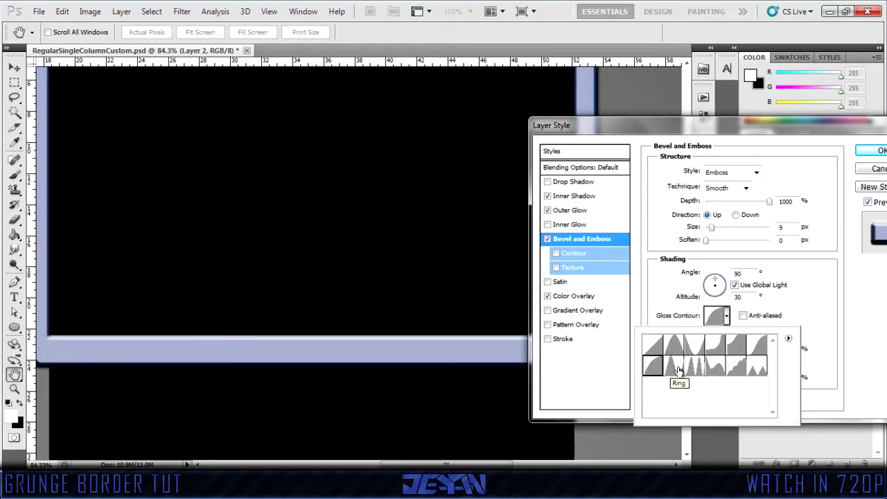
left_click(687, 371)
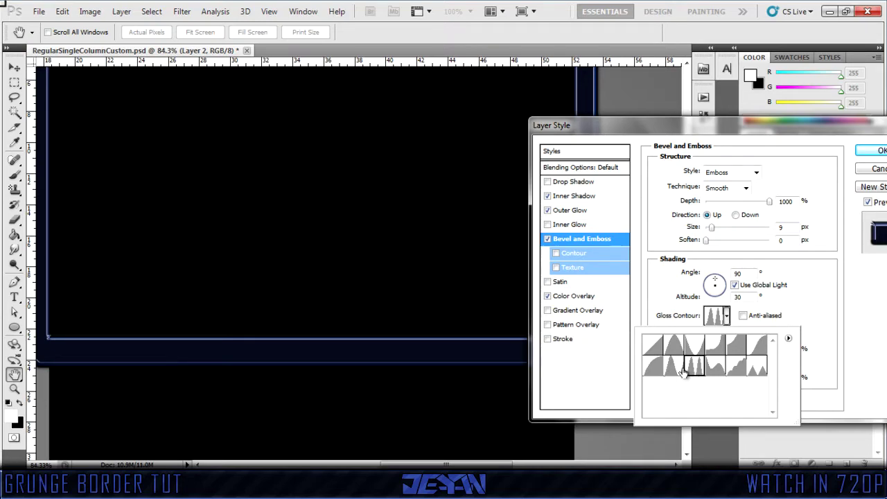
left_click(808, 303)
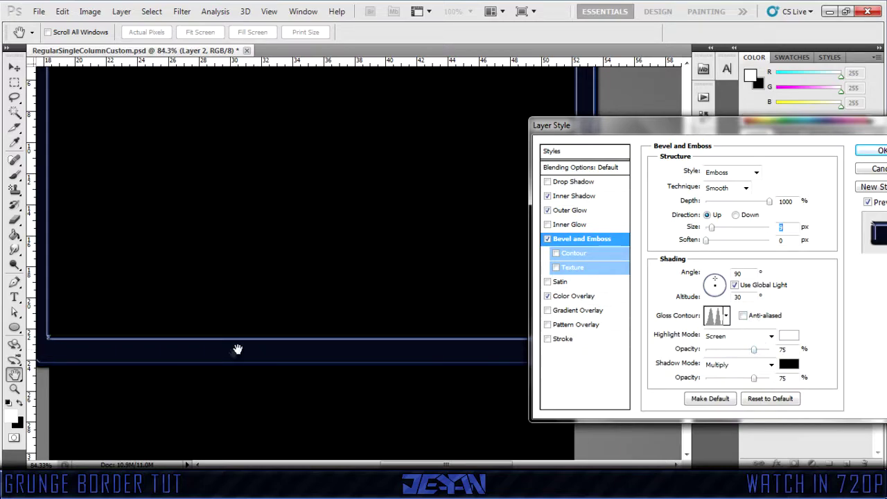
left_click(733, 350)
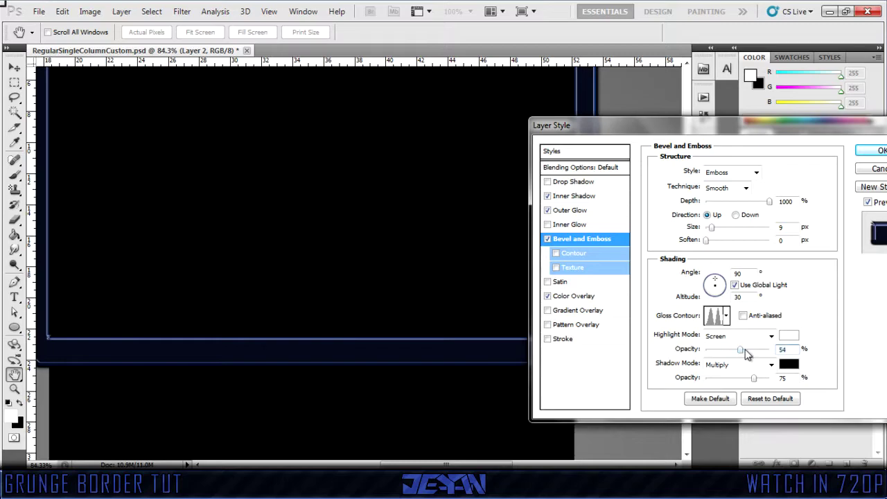
left_click_drag(756, 348, 744, 349)
Step: Enable the Contour option under Bevel and Emboss, compare its presets, and choose the wave-shaped contour with a central dip
left_click(556, 254)
left_click(572, 253)
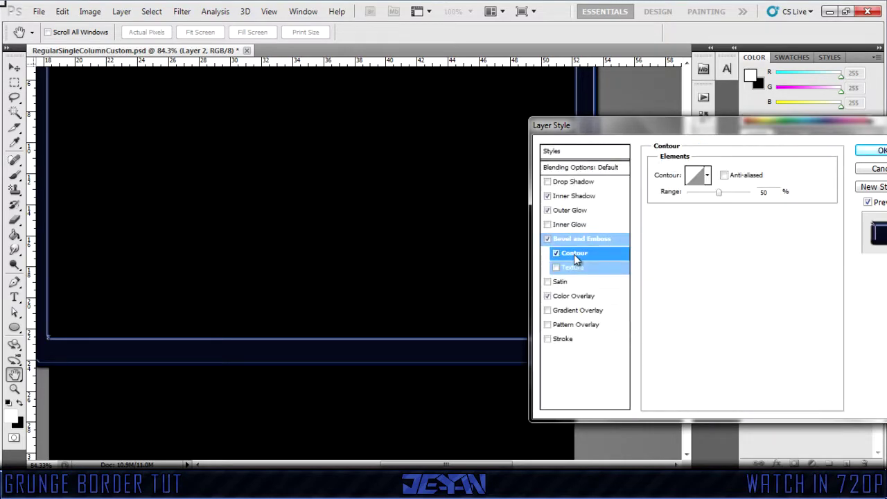
left_click(708, 174)
left_click(654, 206)
left_click(681, 205)
left_click(704, 206)
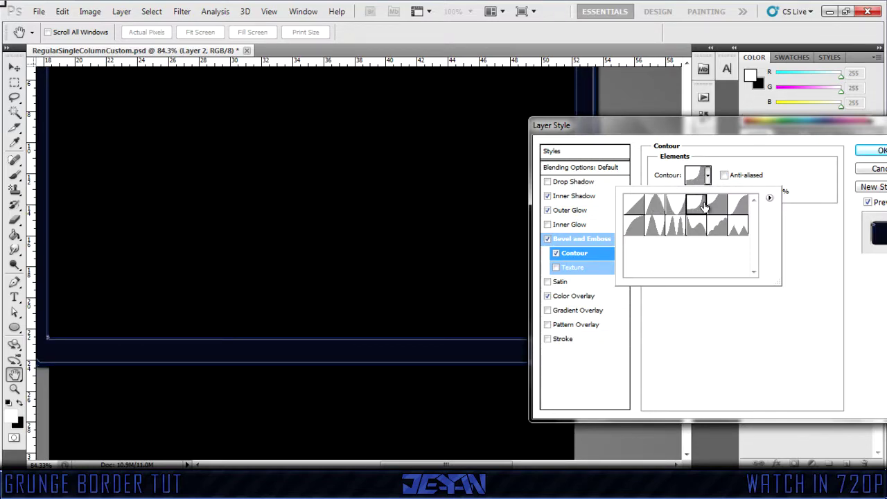
left_click(717, 205)
left_click(740, 208)
left_click(739, 227)
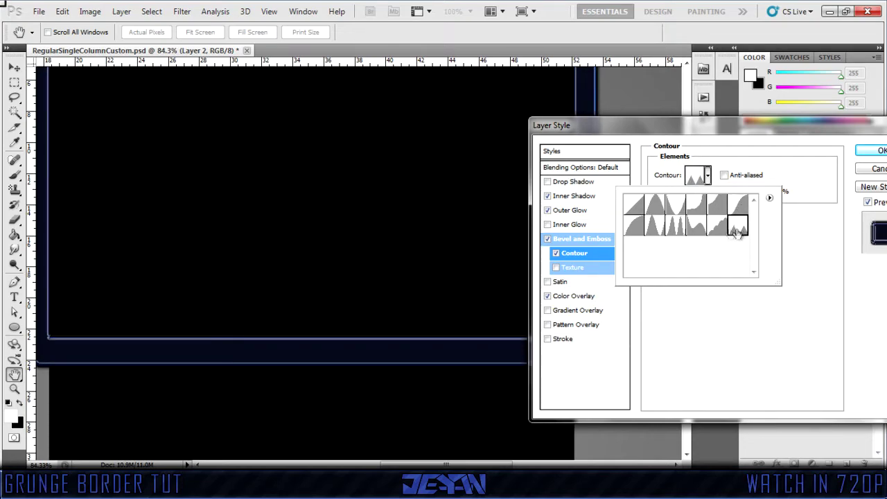
left_click(718, 228)
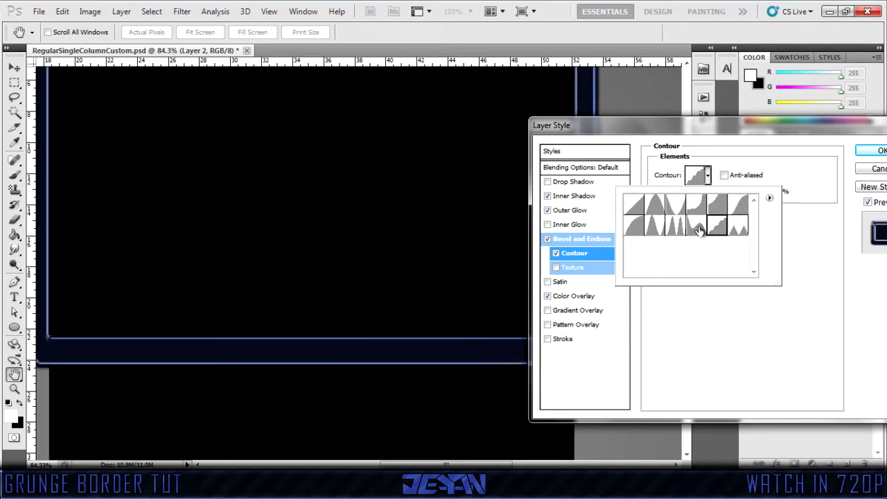
left_click(698, 230)
left_click(677, 230)
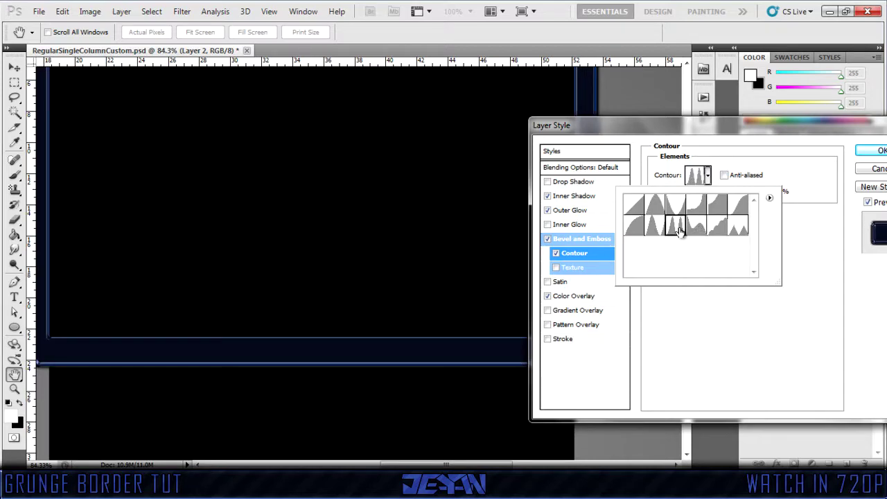
left_click(651, 231)
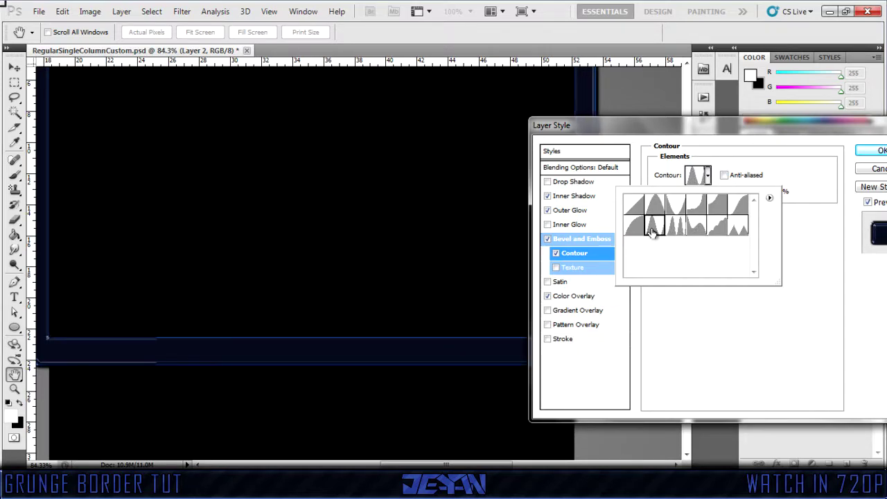
left_click(635, 234)
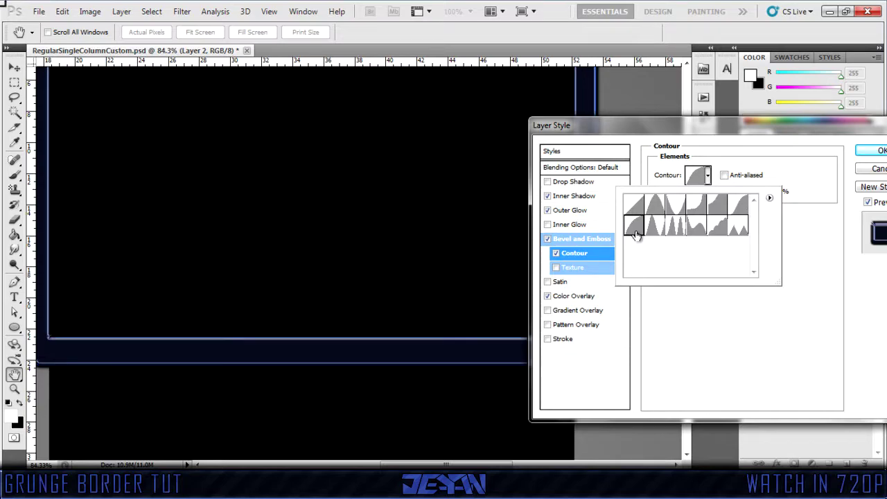
left_click(713, 230)
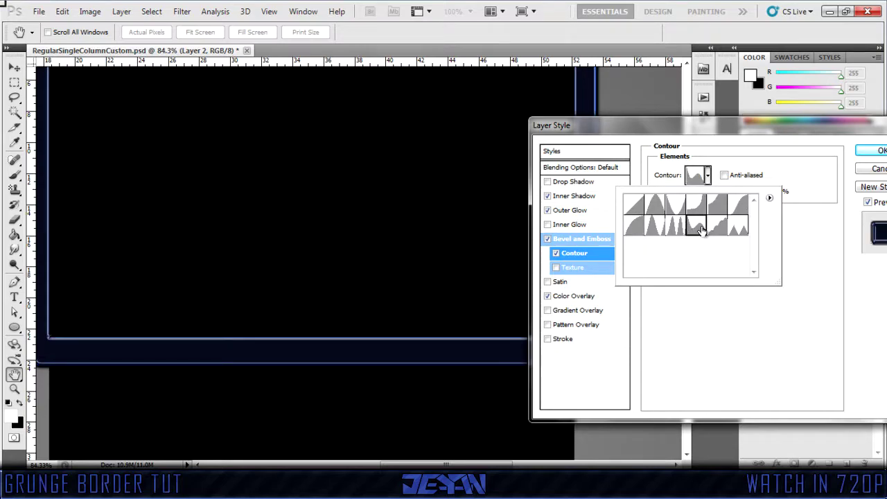
left_click(713, 340)
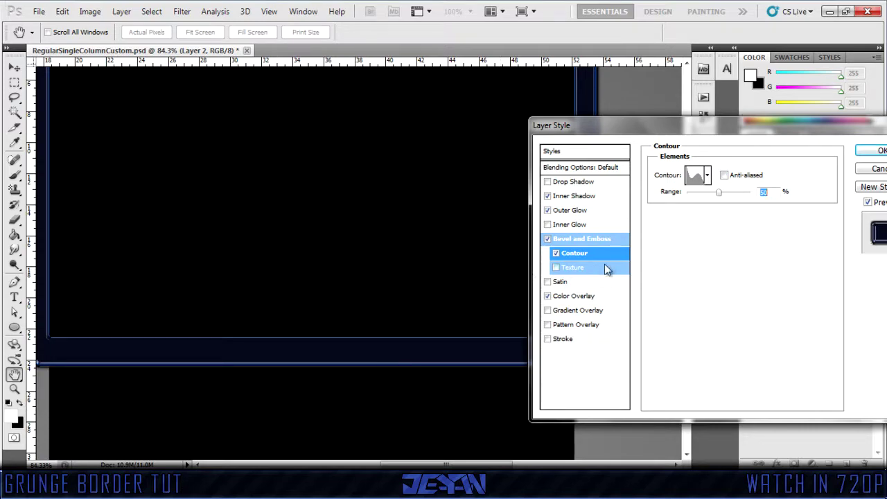
Step: Add an Inner Glow with Overlay blend mode, 15% choke and 16 px size, and apply the layer style
left_click(566, 226)
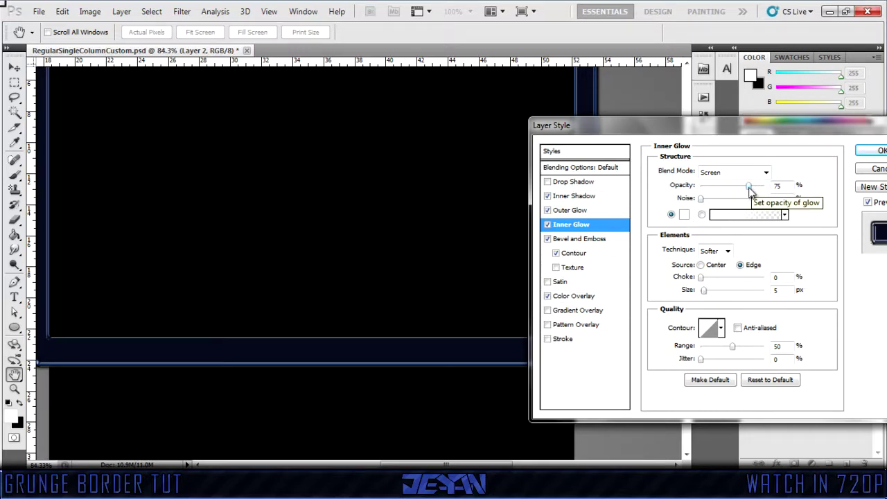
left_click(703, 278)
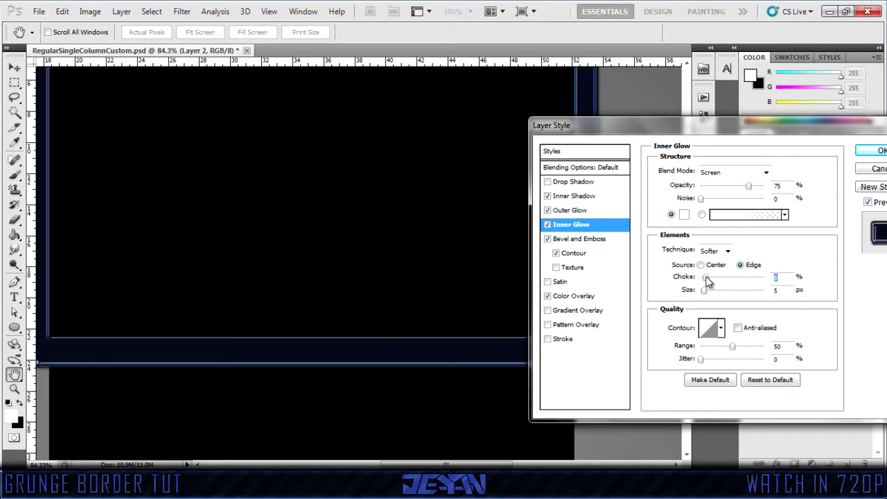
mouse_move(711, 280)
left_mouse_down()
mouse_move(708, 291)
mouse_move(733, 291)
mouse_move(718, 294)
left_mouse_up()
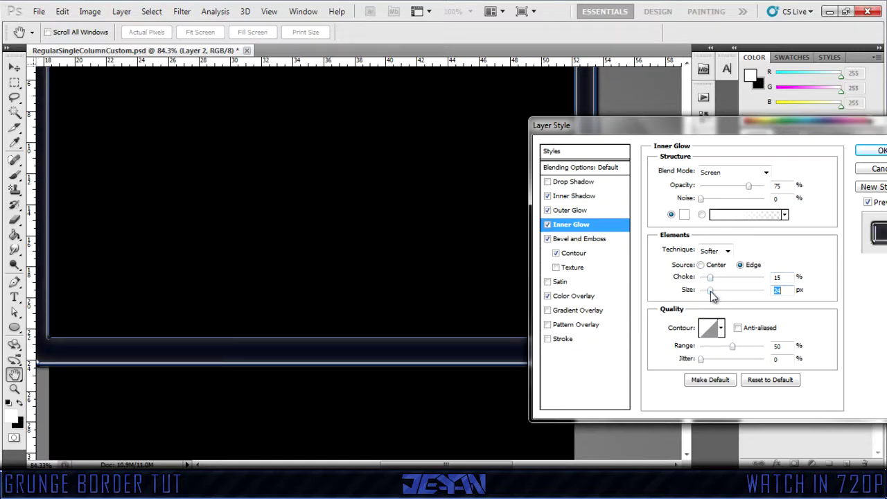
left_click(771, 173)
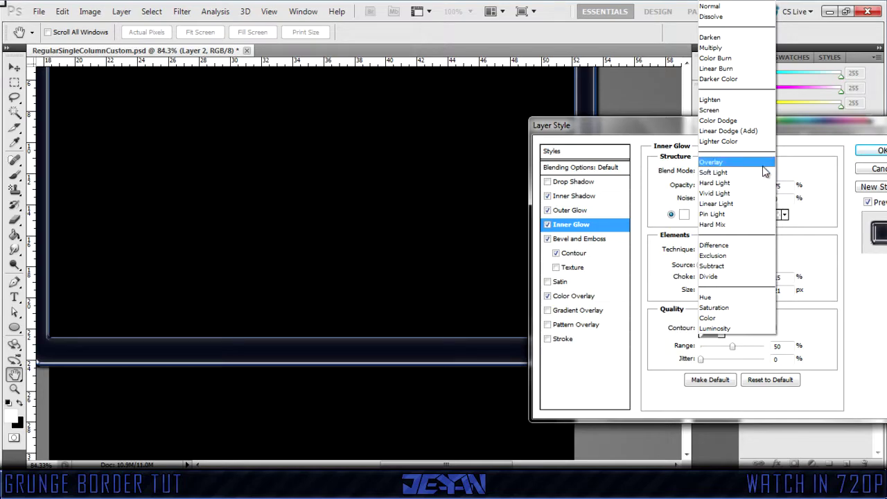
left_click(765, 162)
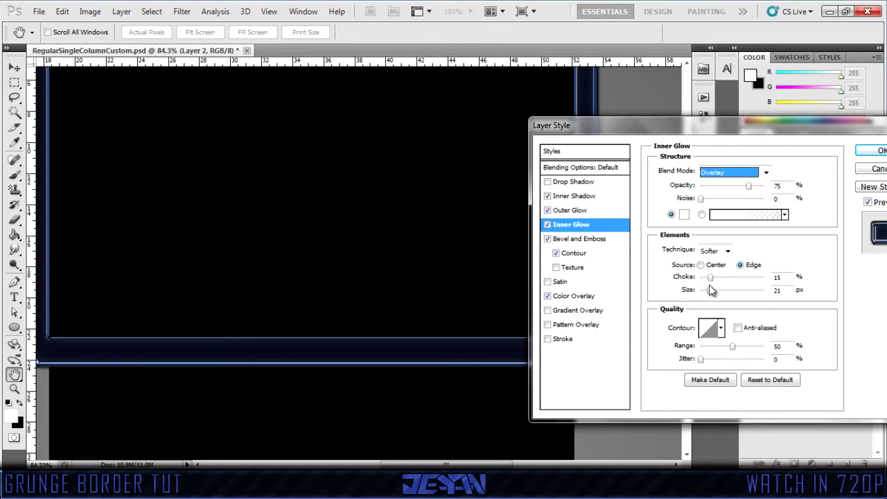
left_click(707, 290)
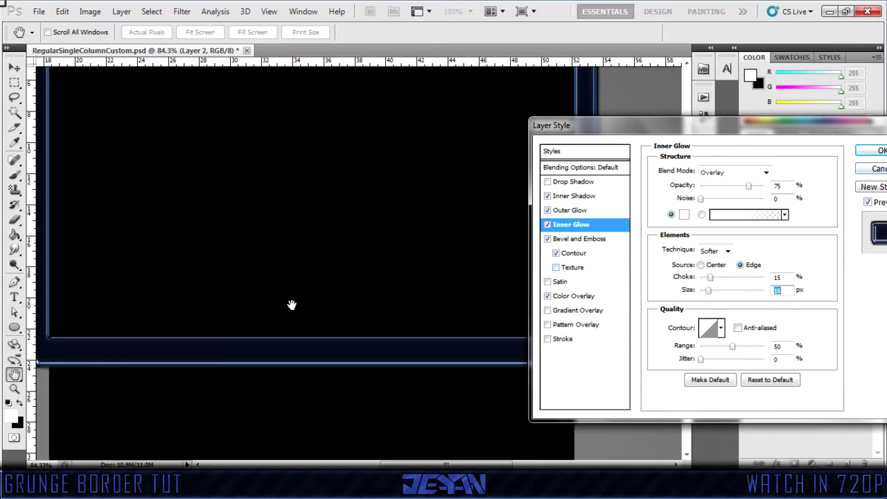
left_click(877, 151)
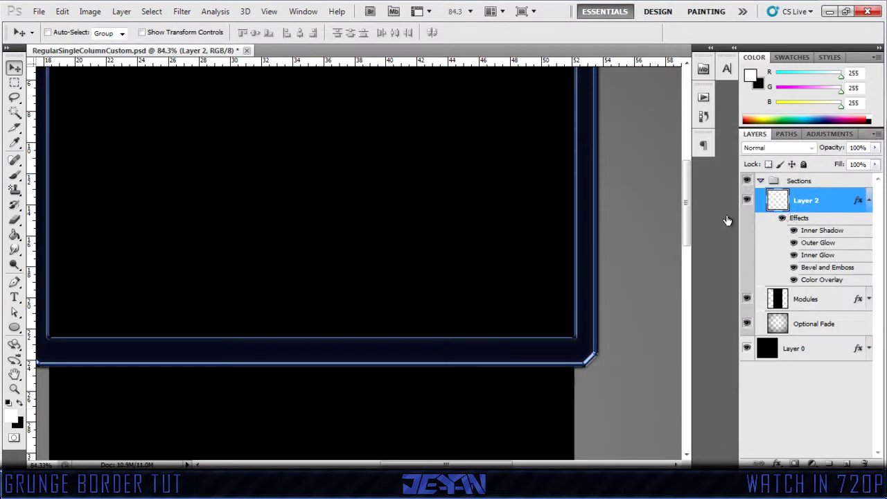
Step: Reduce the Inner Glow size of Layer 2 to 6 px and apply the layer style
scroll(610, 195, "down", 1)
scroll(610, 194, "down", 3)
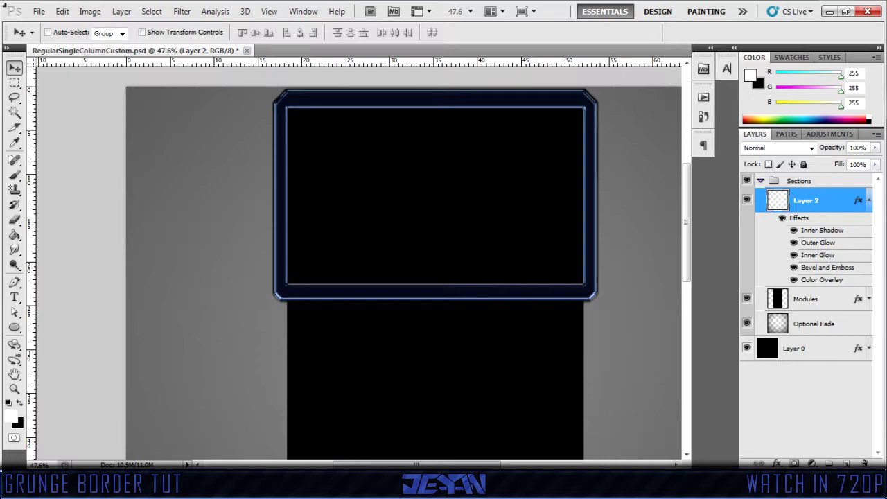
left_click_drag(424, 465, 438, 465)
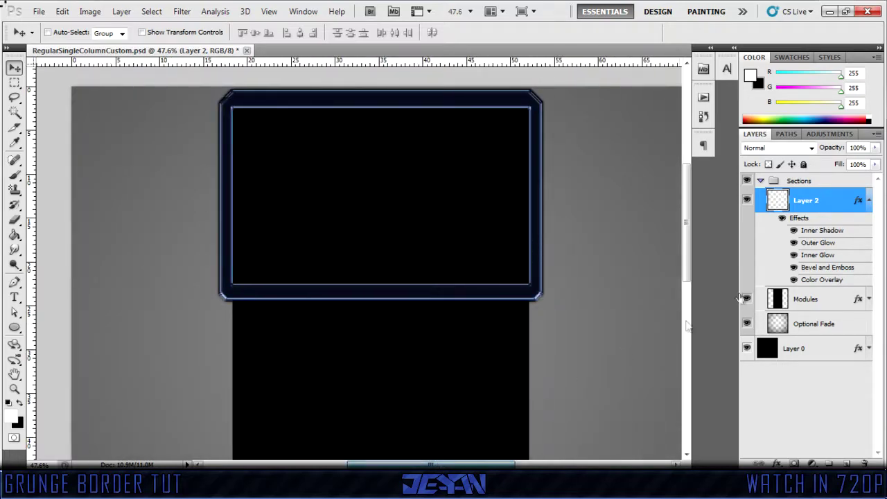
double_click(820, 256)
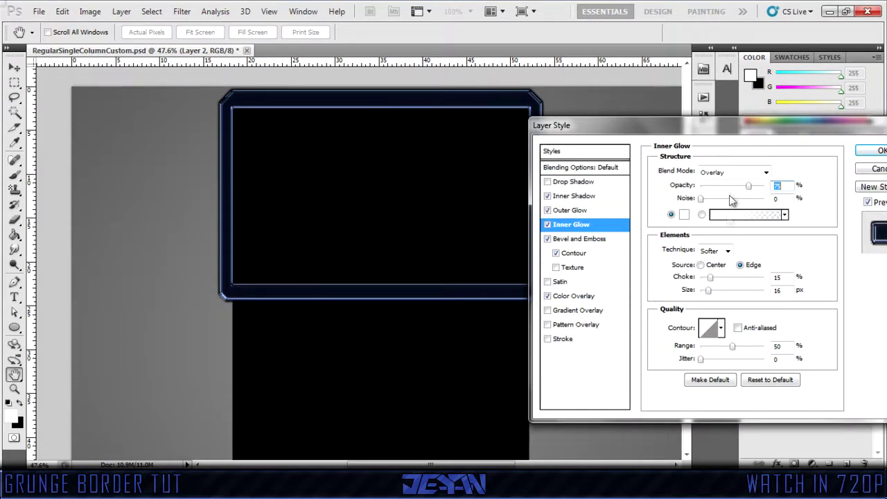
left_click_drag(708, 290, 705, 296)
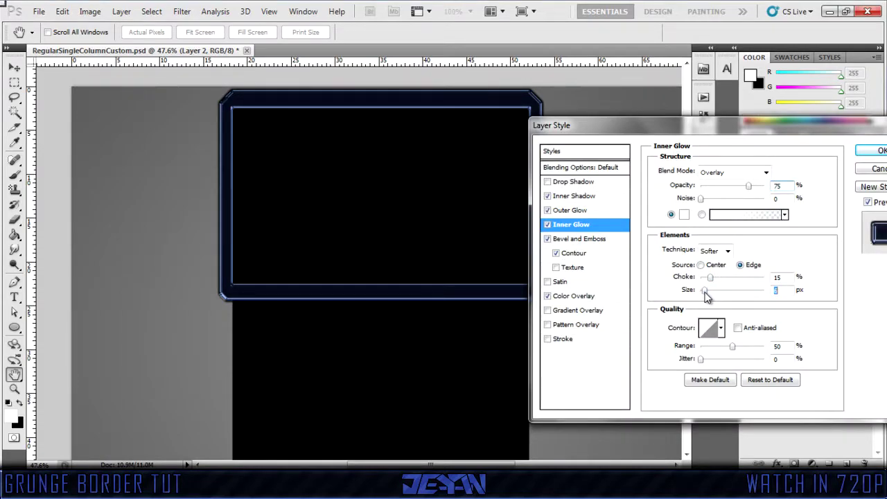
left_click(875, 151)
Step: Check the styled border at different magnifications and collapse the effects list of Layer 2
scroll(380, 265, "up", 1)
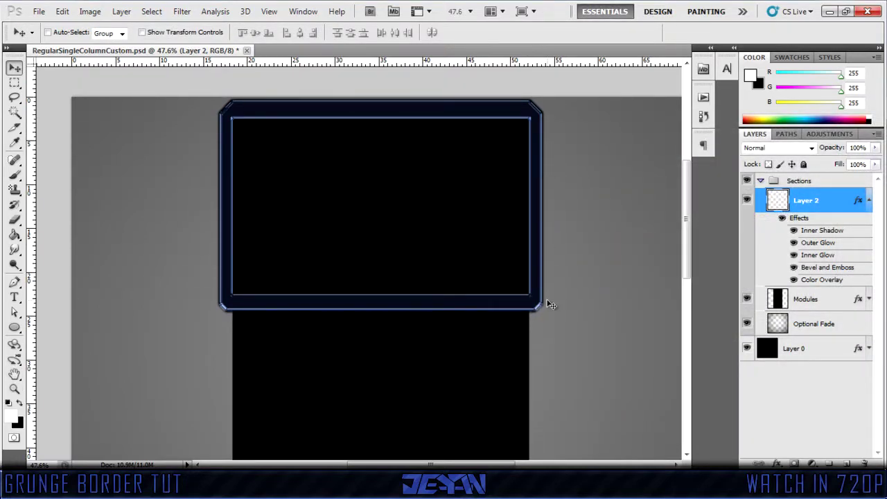
scroll(234, 328, "up", 3)
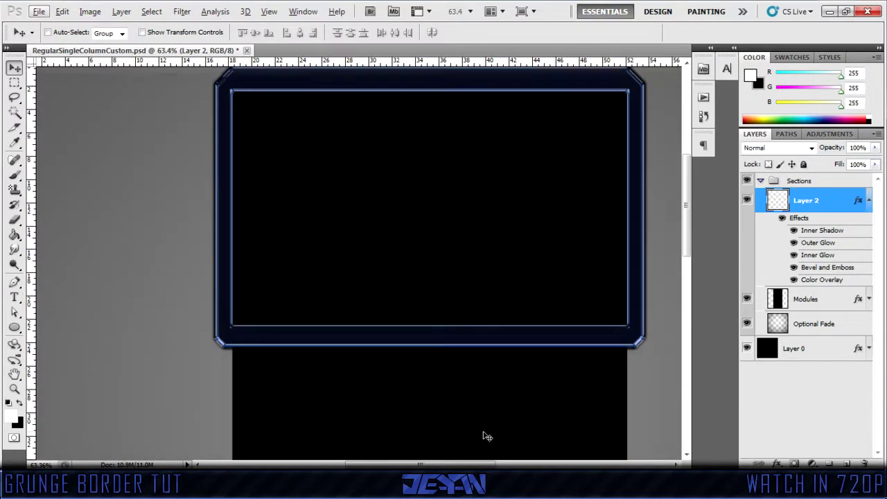
scroll(485, 435, "up", 1)
mouse_move(488, 464)
left_mouse_down()
mouse_move(476, 463)
mouse_move(488, 465)
left_mouse_up()
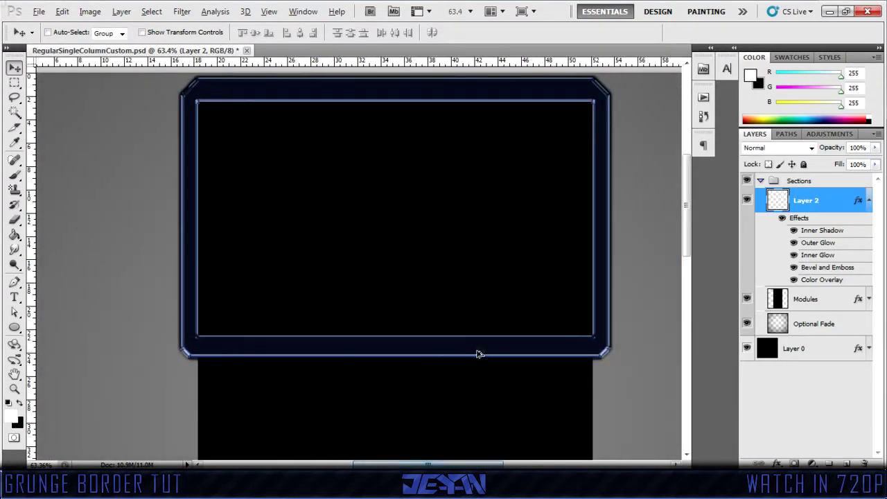
scroll(477, 352, "down", 2)
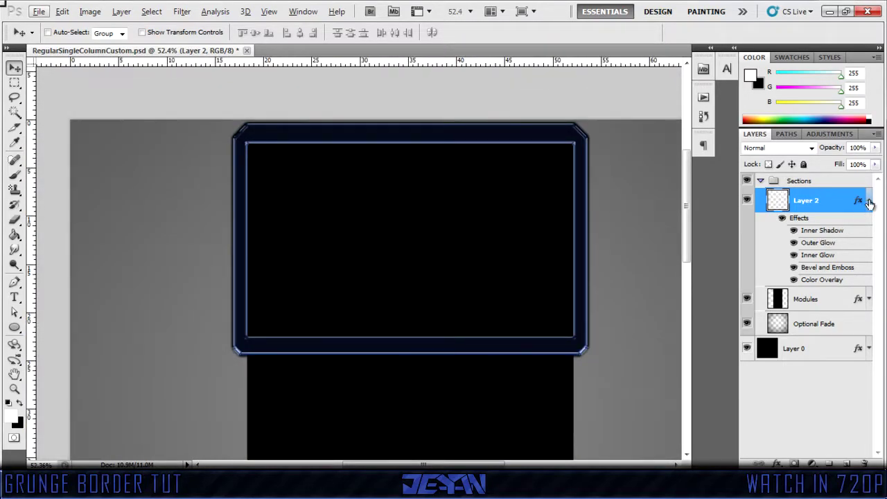
left_click(869, 201)
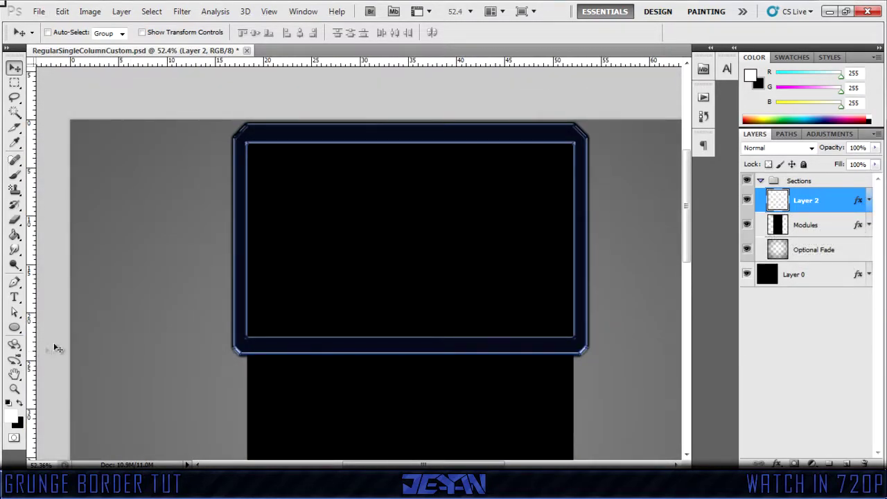
scroll(468, 332, "down", 1)
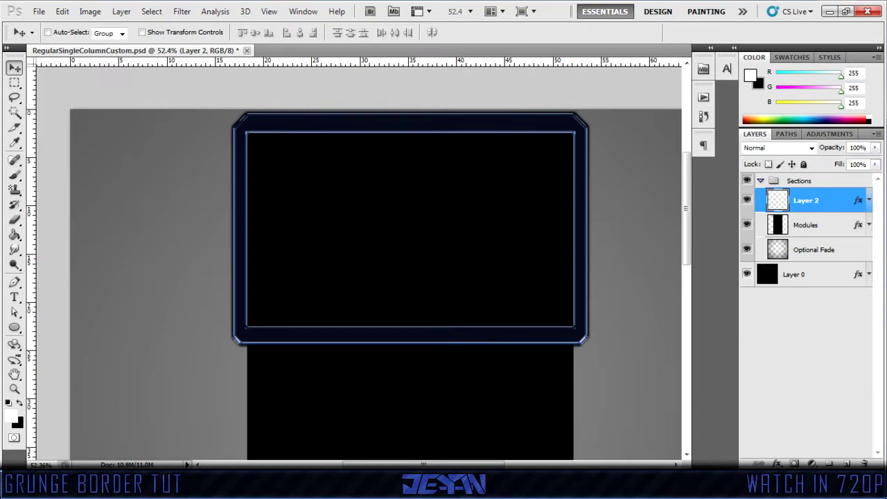
Step: Switch to Windows Explorer and open the Robots Textures folder inside Textures in the Pictures library
key("super+e")
double_click(538, 117)
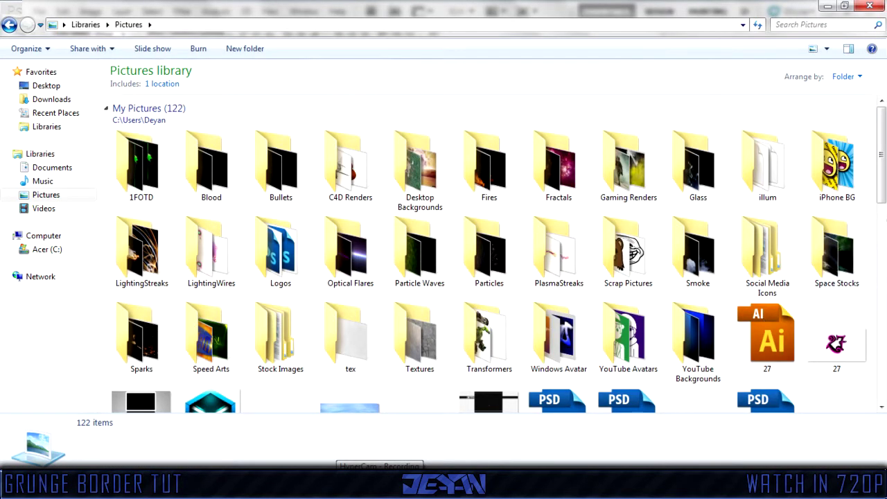
scroll(747, 181, "down", 5)
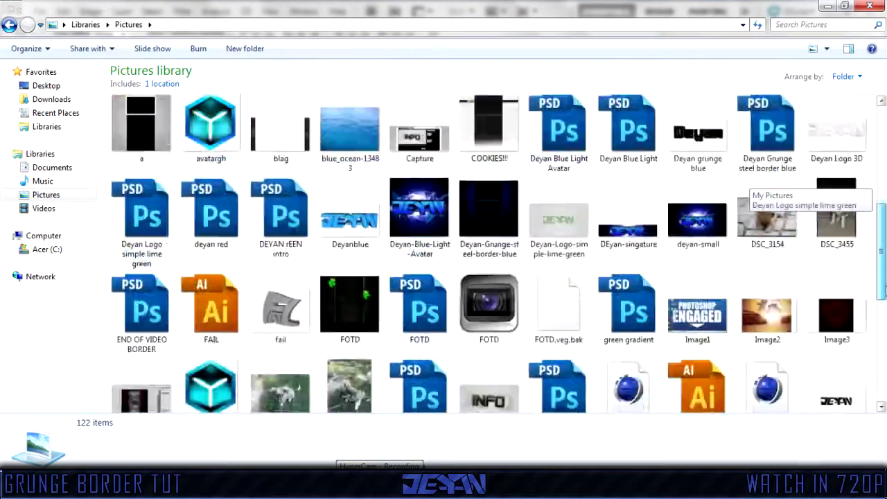
scroll(747, 181, "down", 10)
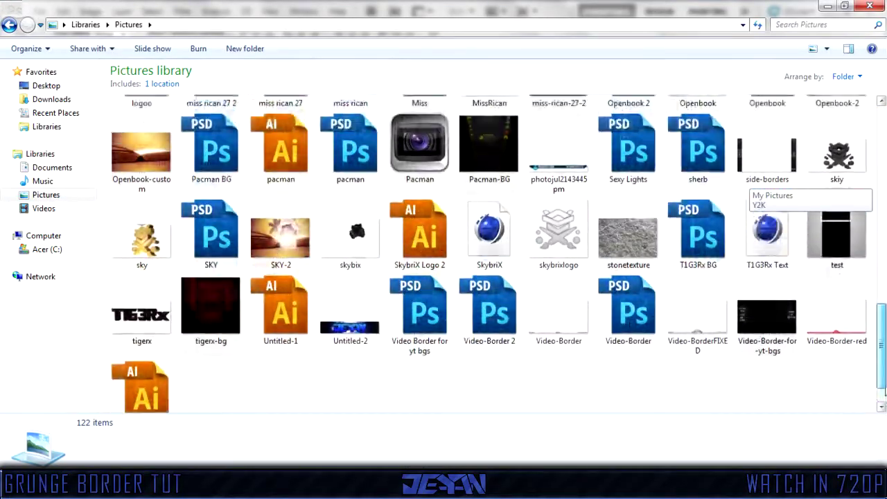
left_click_drag(884, 391, 875, 257)
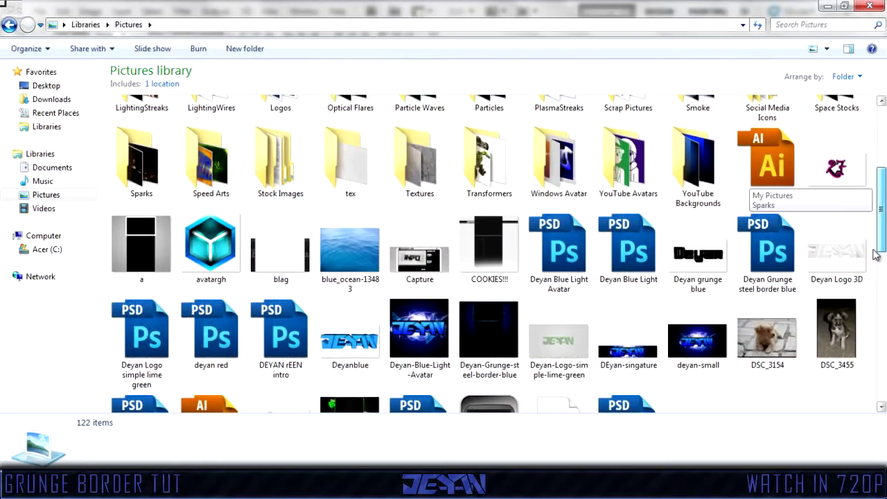
double_click(416, 190)
scroll(418, 232, "down", 5)
scroll(418, 232, "up", 5)
double_click(280, 138)
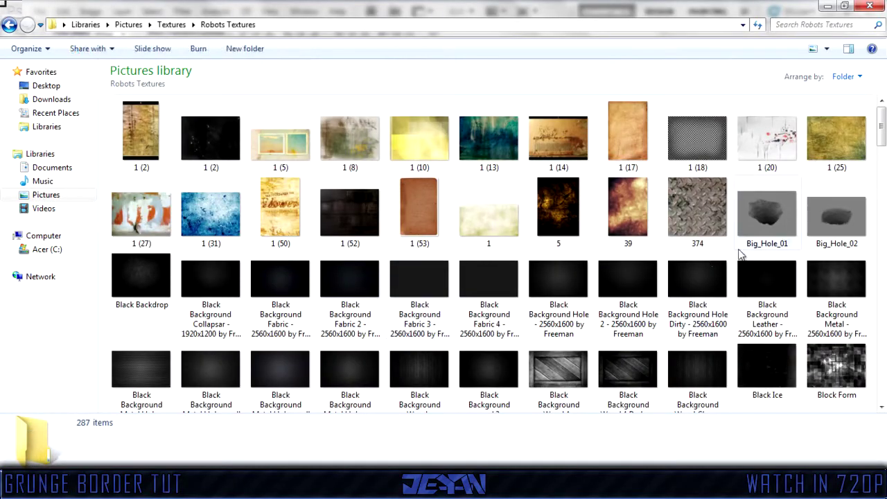
Step: Place the Grunge Metal texture into RegularSingleColumnCustom.psd and enlarge it proportionally to about 103.45%
left_click_drag(881, 137, 881, 201)
left_click_drag(510, 296, 323, 361)
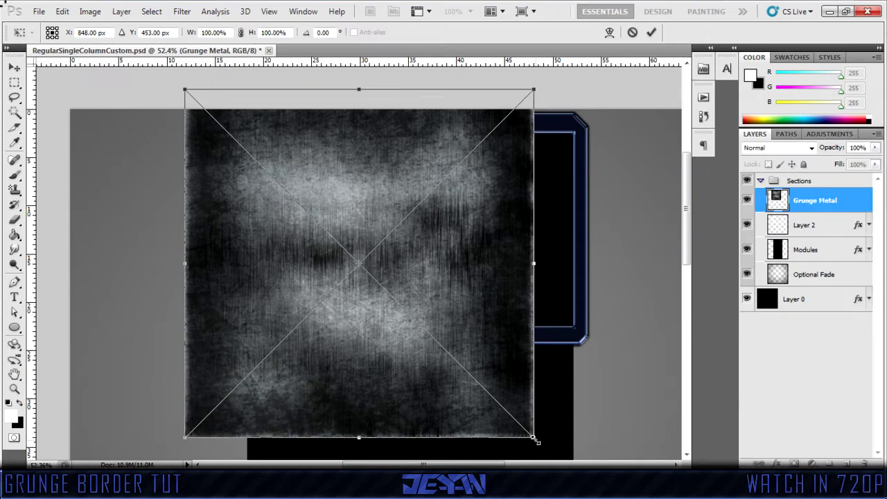
left_click_drag(536, 440, 553, 444)
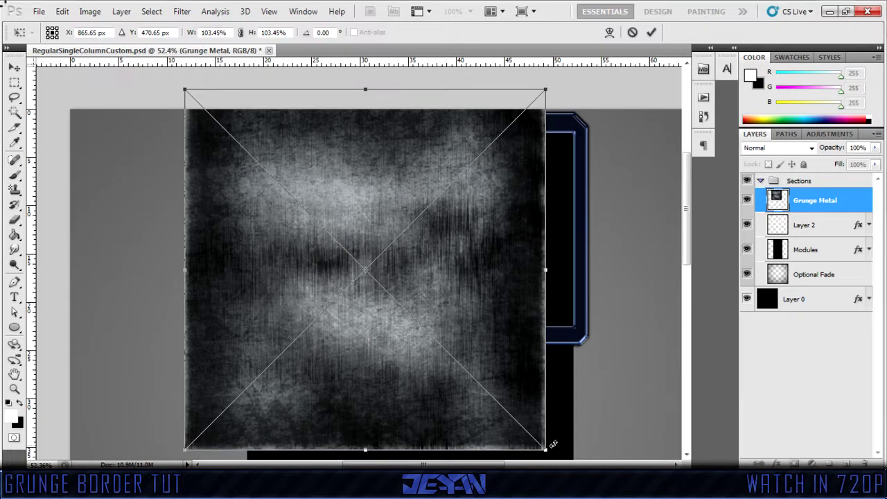
Step: Move the Grunge Metal texture so it covers the whole border and commit the placement
left_click_drag(513, 393, 552, 389)
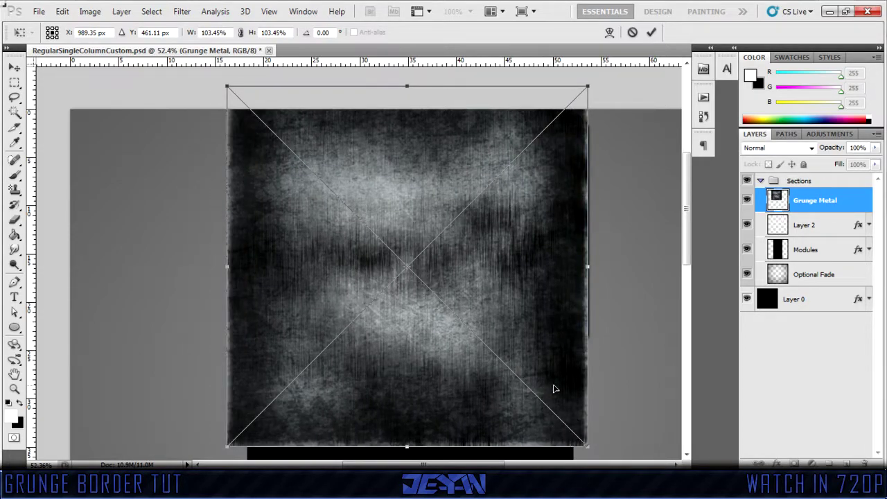
left_click_drag(554, 389, 561, 388)
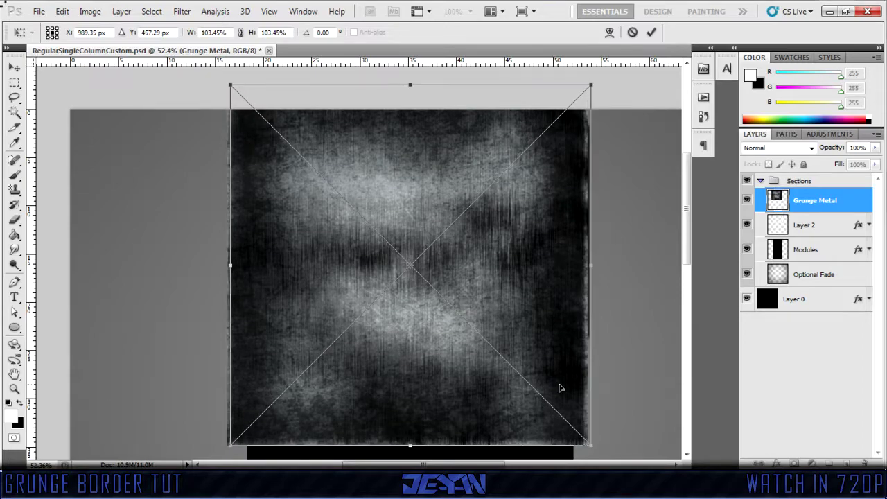
left_click(14, 67)
left_click(400, 190)
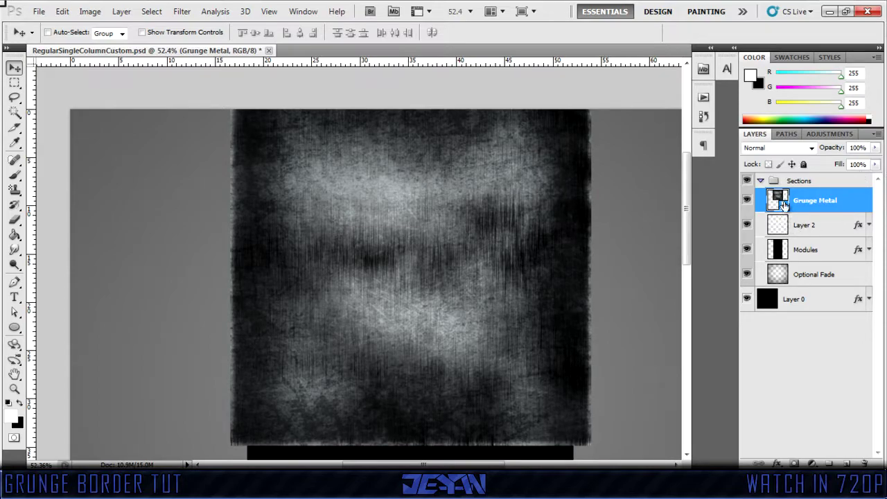
Step: Rasterize the Grunge Metal layer and keep it as the only selected layer
right_click(818, 208)
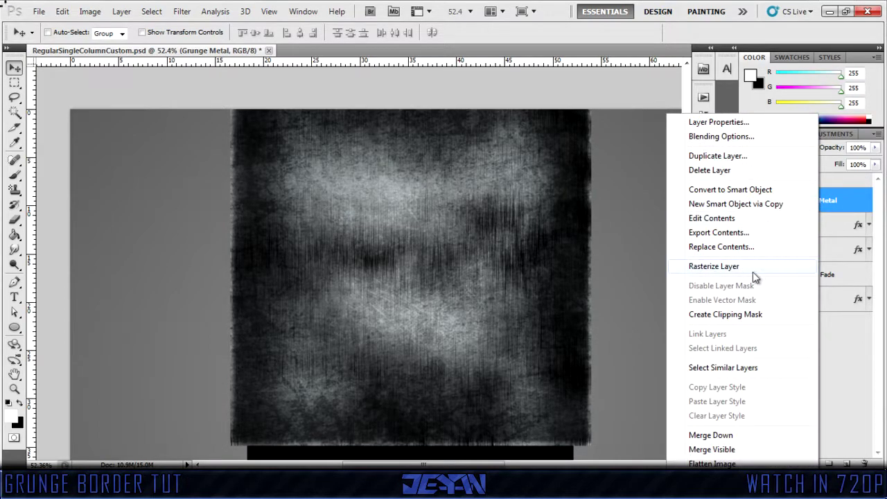
left_click(698, 268)
left_click(781, 231, "shift")
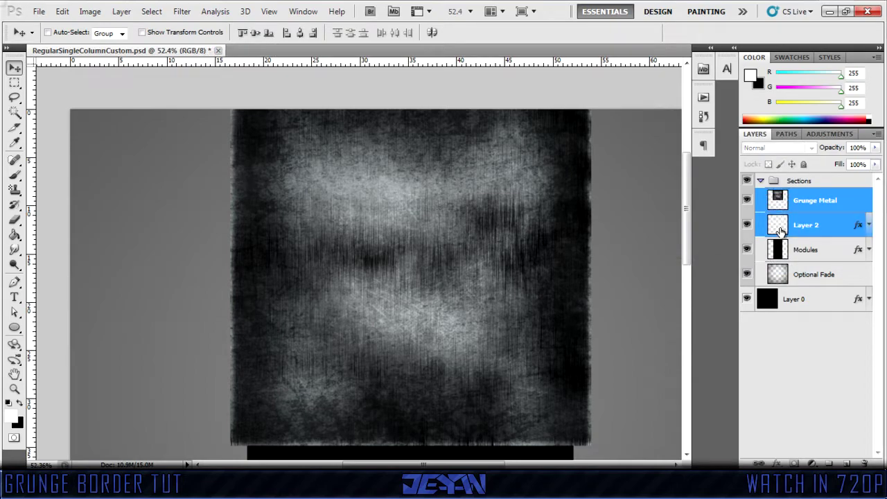
left_click(781, 230)
left_click(804, 195)
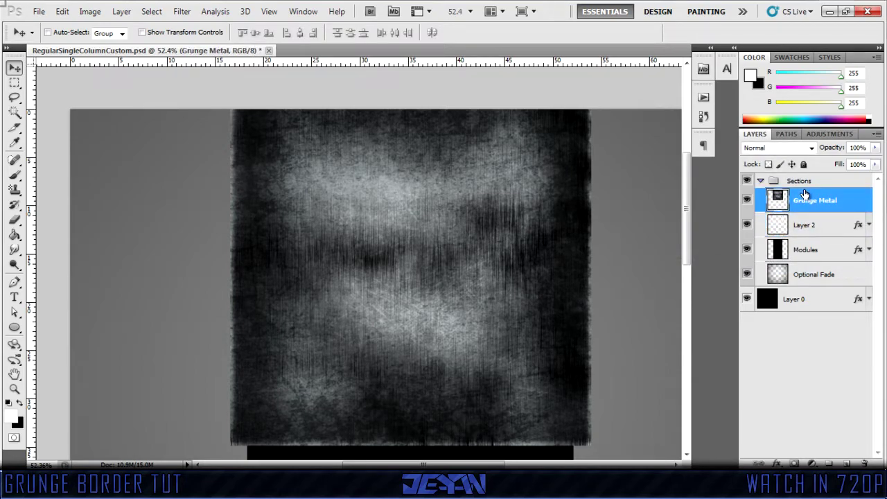
Step: Trim the Grunge Metal texture to the border shape by deleting everything outside Layer 2's outline, and clear the selection
left_click(783, 226)
left_click(782, 227, "ctrl")
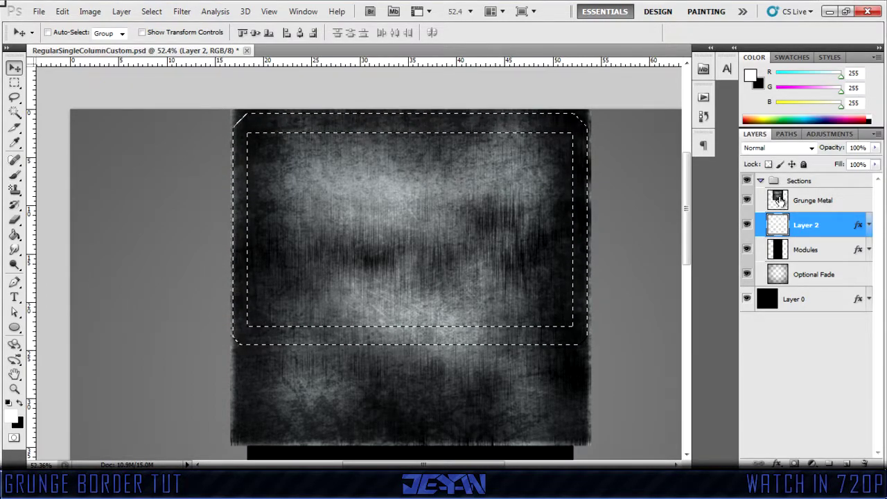
left_click(778, 225, "ctrl")
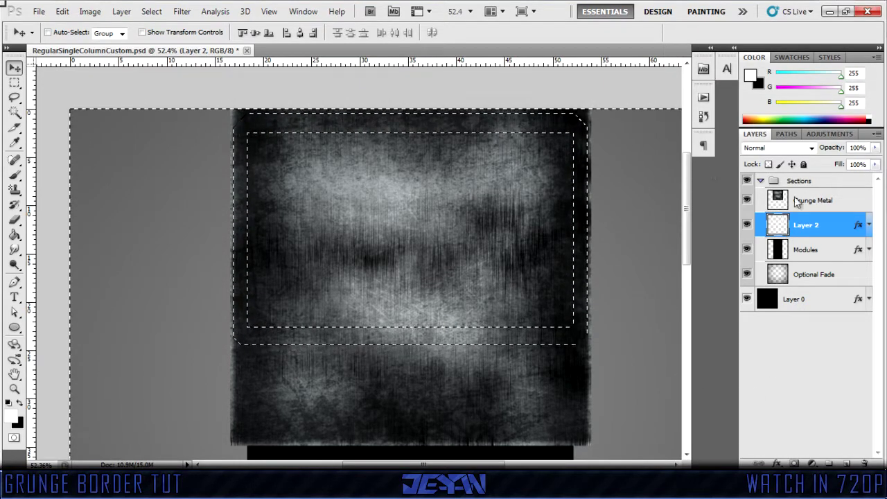
left_click(852, 201)
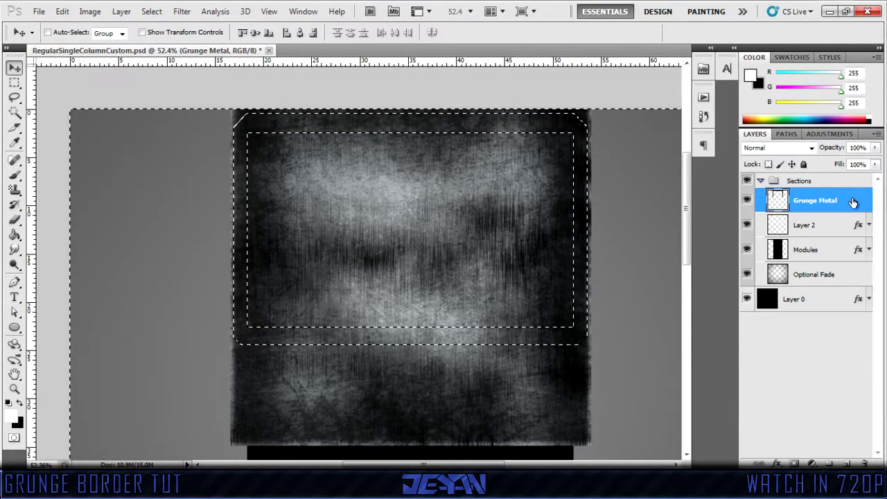
key("Delete")
key("ctrl+d")
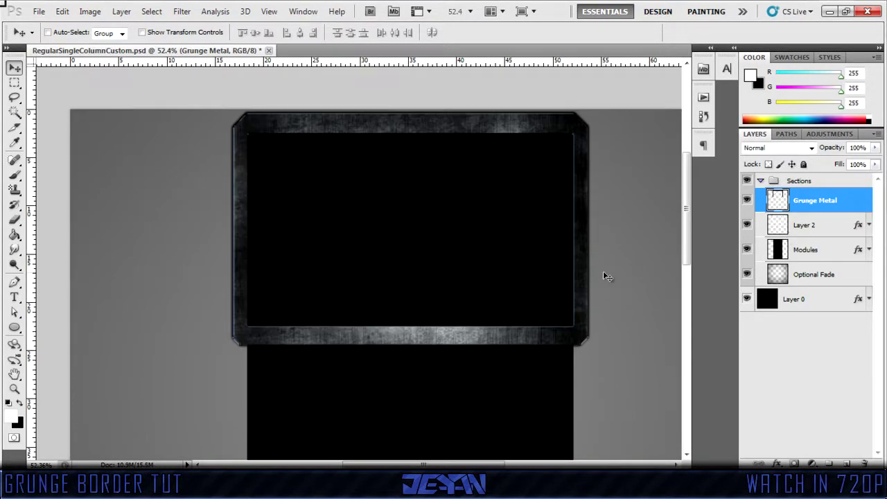
Step: Set the Grunge Metal layer's blend mode to Overlay
left_click(812, 149)
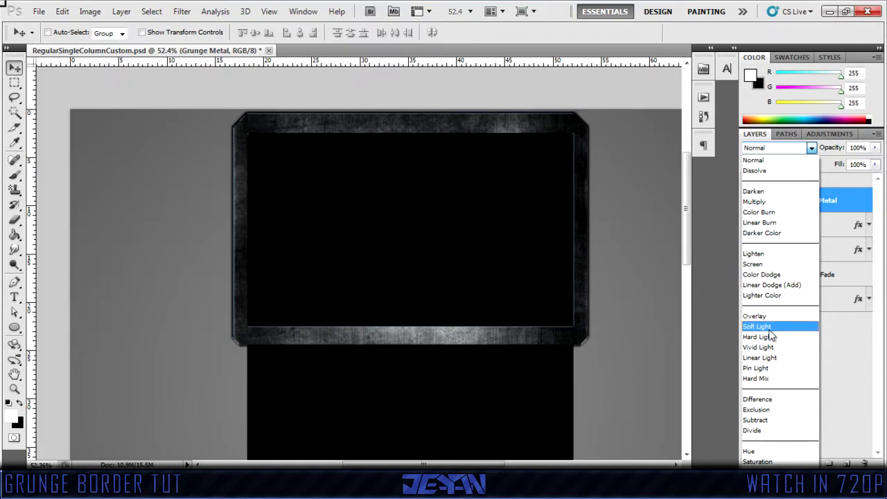
left_click(812, 148)
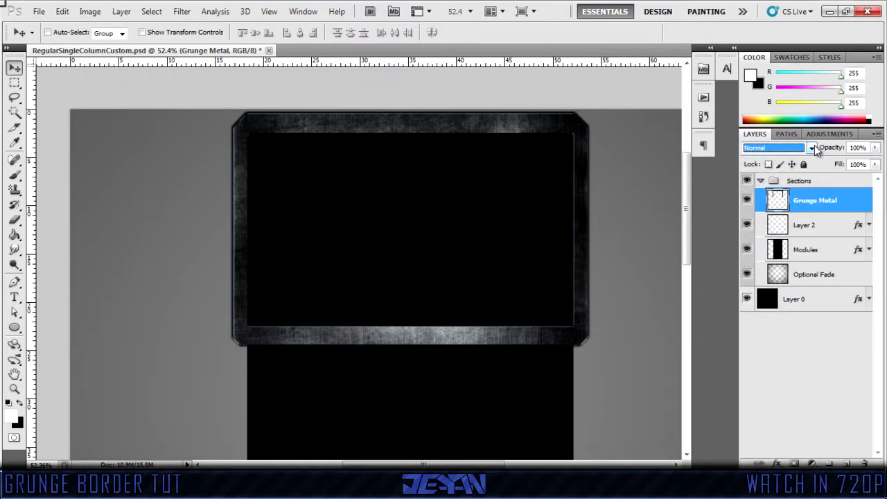
left_click(811, 148)
left_click(765, 316)
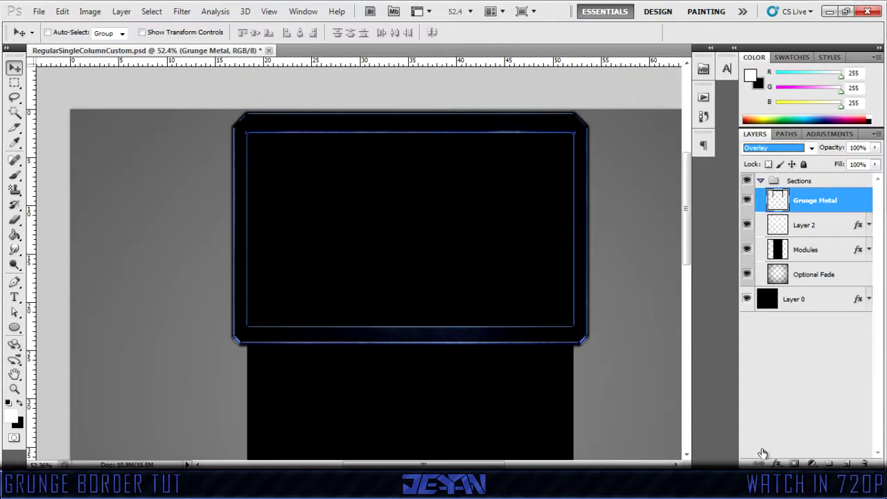
Step: Add a Brightness/Contrast adjustment layer above Grunge Metal and raise its brightness
left_click(812, 463)
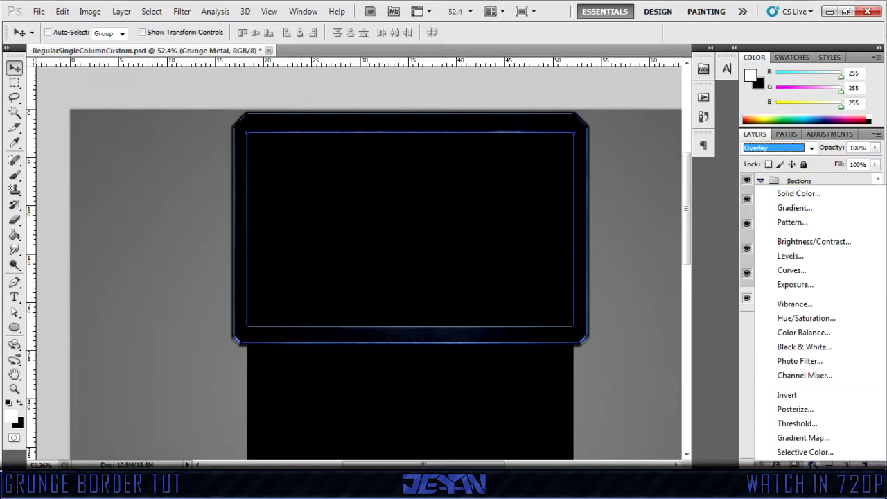
left_click(808, 242)
left_click_drag(797, 182, 876, 182)
left_click(843, 180)
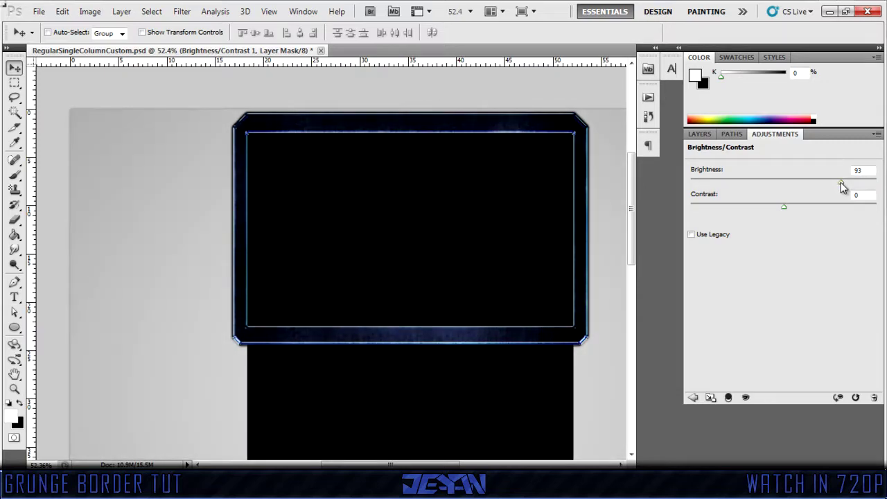
left_click_drag(845, 189, 843, 182)
left_click_drag(839, 189, 828, 183)
Step: Reopen the Brightness/Contrast adjustment layer's settings and set its brightness to 89
left_click(709, 136)
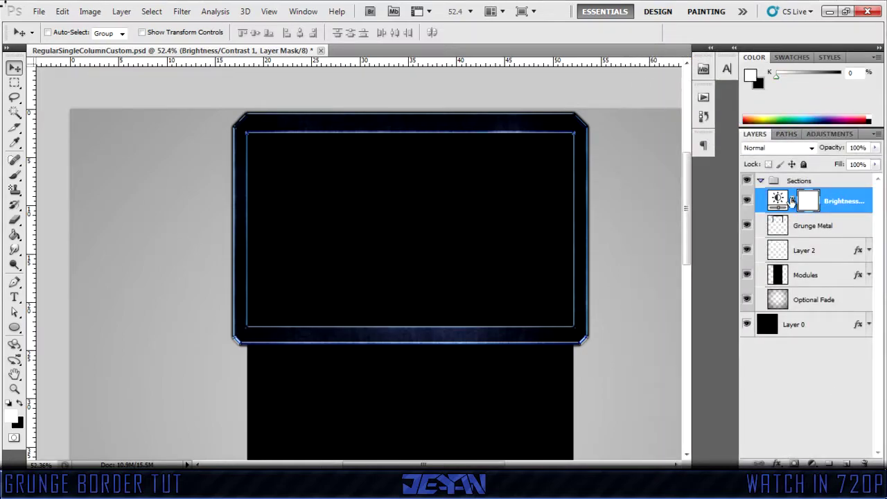
left_click(778, 199)
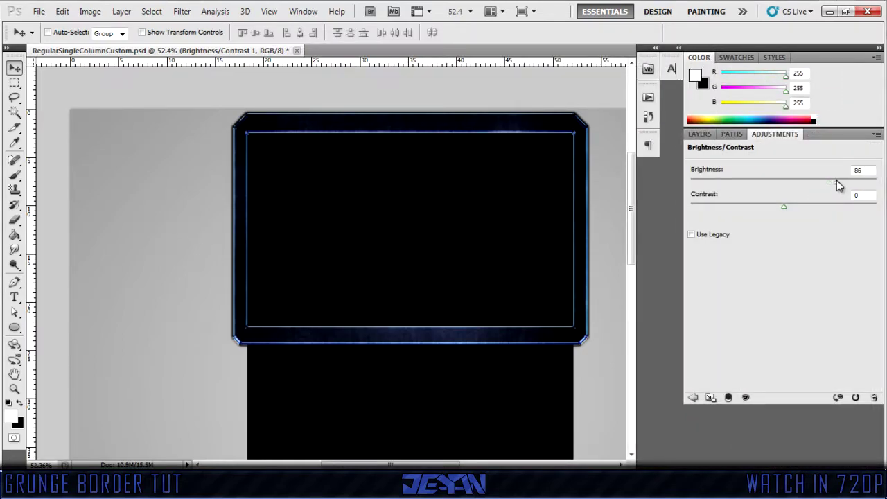
left_click_drag(837, 180, 839, 181)
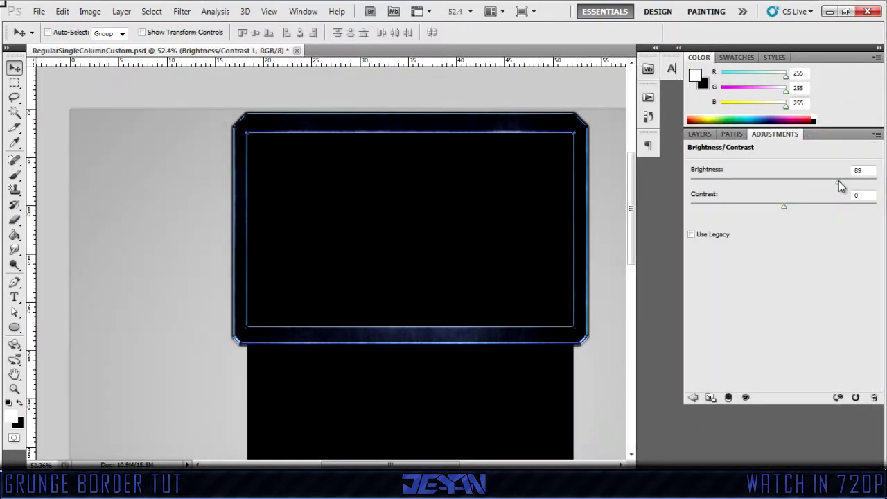
Step: Clip the Brightness/Contrast adjustment layer to the Grunge Metal layer so it affects only that texture, and deselect all layers
left_click(703, 135)
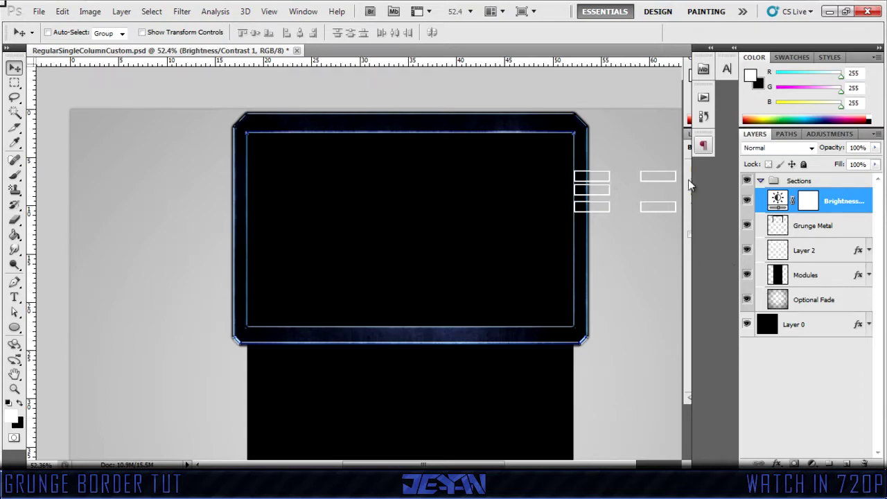
left_click(703, 145)
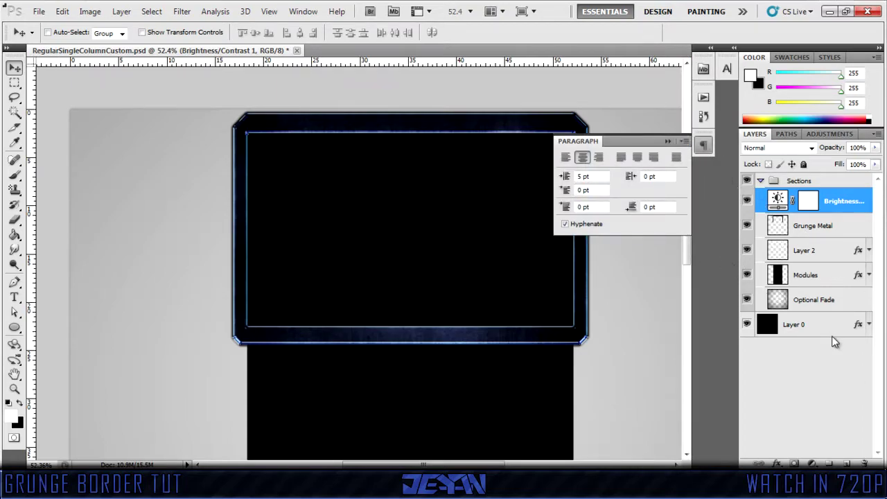
left_click(825, 325)
left_click(702, 144)
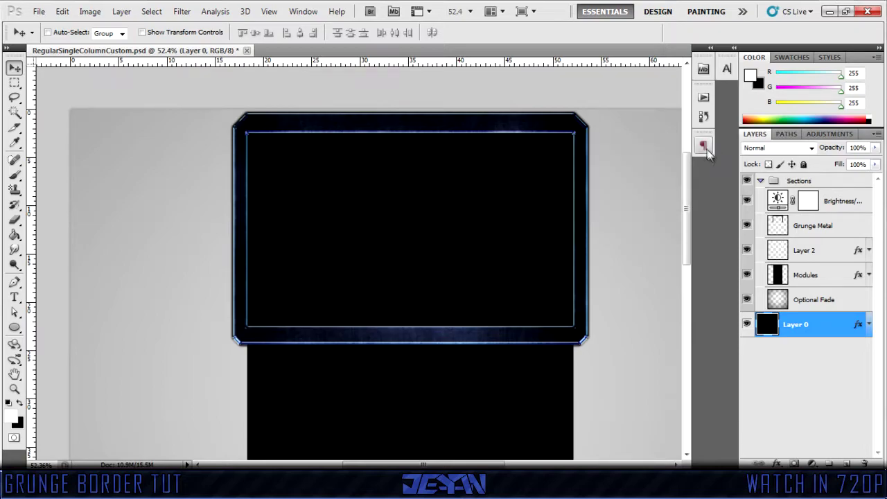
left_click(835, 206)
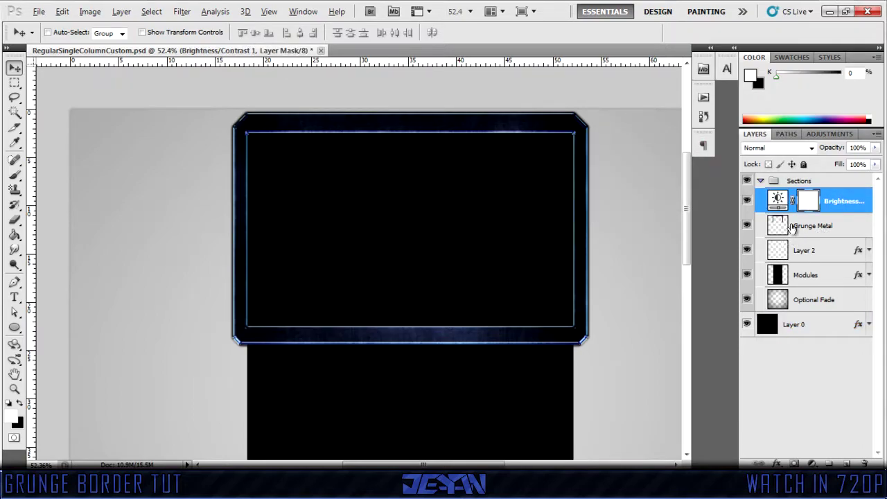
left_click(803, 214, "alt")
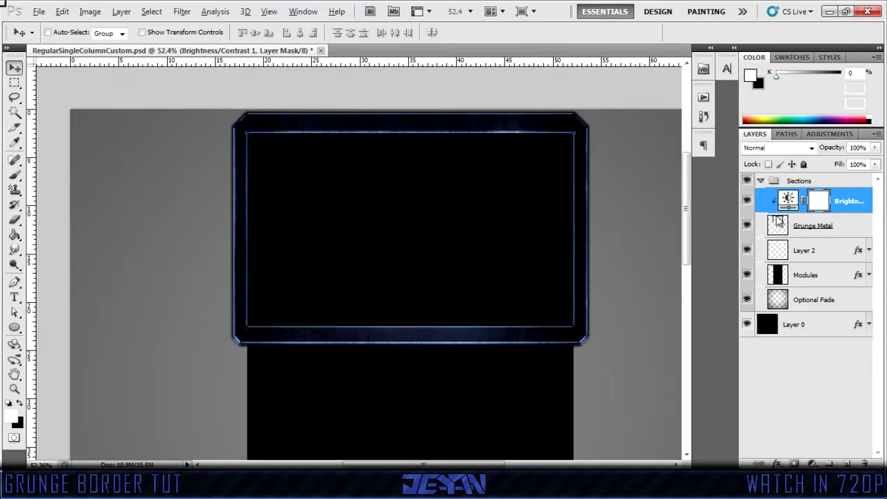
left_click(807, 367)
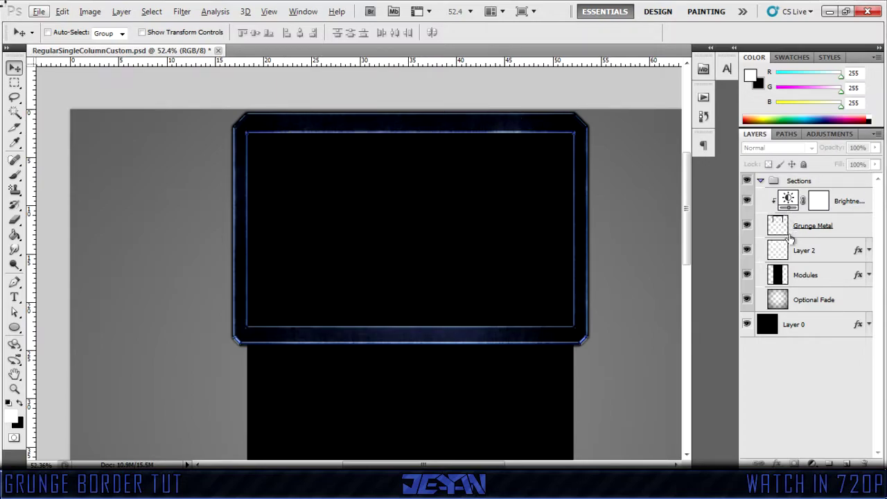
left_click(312, 136)
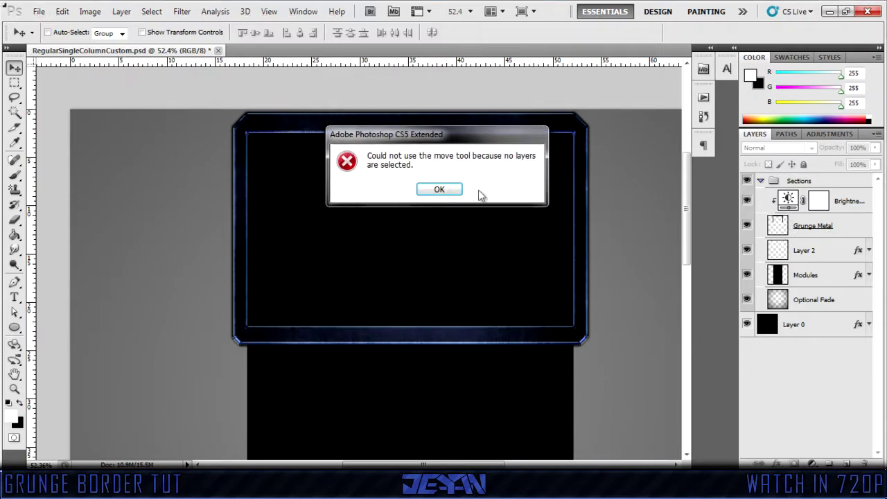
left_click(452, 191)
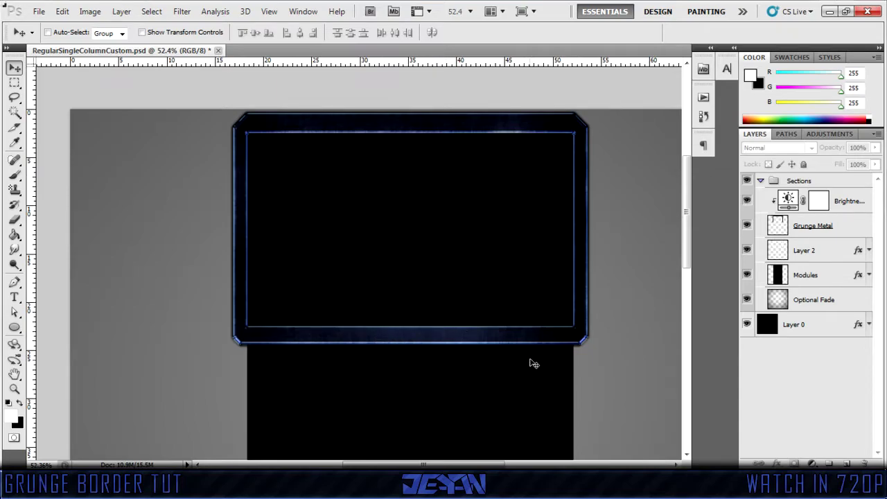
Step: Switch to Windows Explorer and open the blue grunge steel border PNG from the Pictures library
key("alt+Tab")
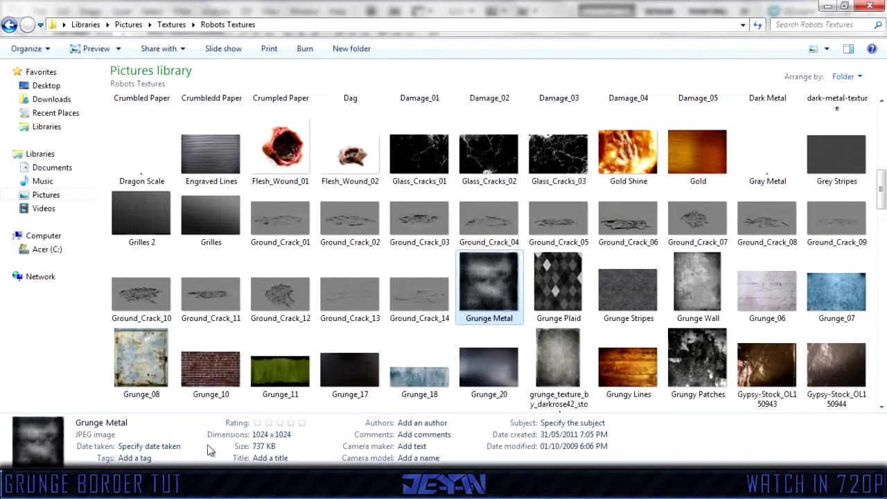
left_click(44, 208)
left_click(46, 195)
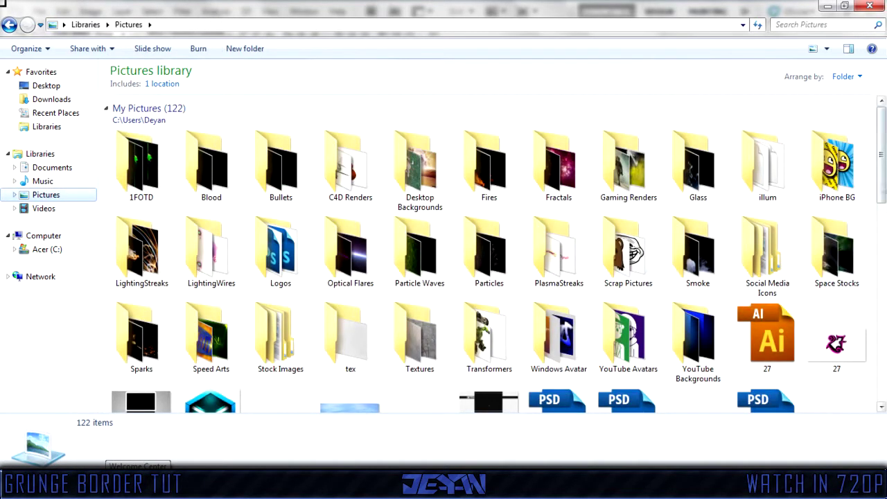
left_click_drag(880, 170, 883, 282)
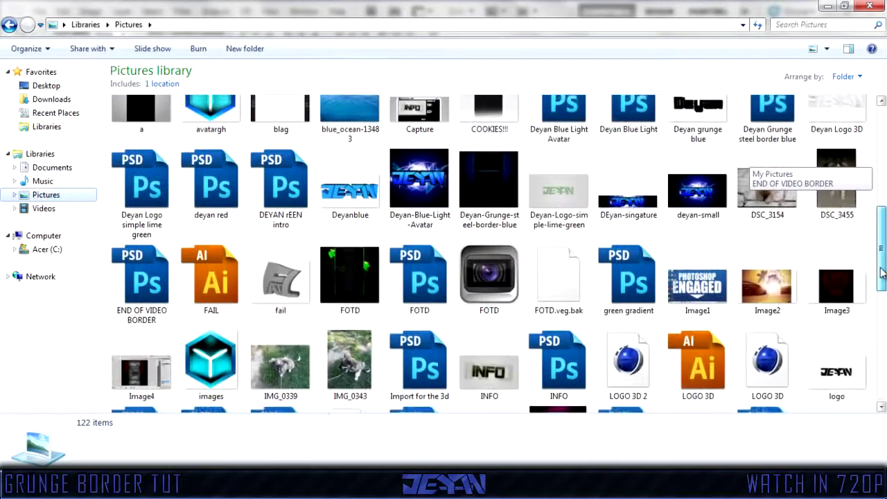
double_click(465, 219)
Step: Examine the blue example's frame, side ornaments, textured left edge and bottom lettering up close, and close the image
scroll(465, 218, "up", 3)
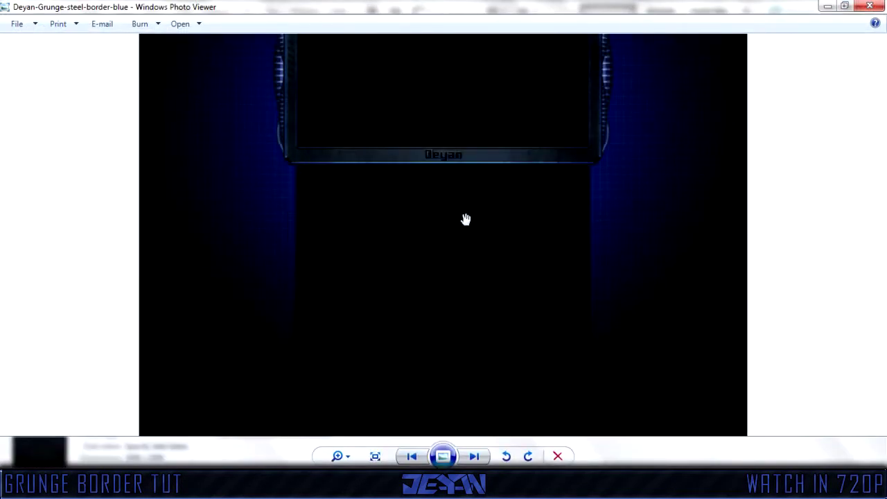
left_click_drag(455, 134, 477, 317)
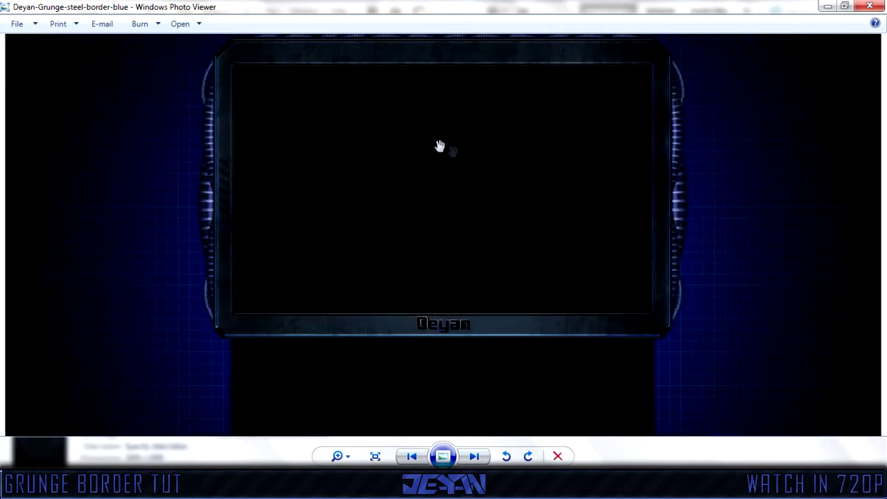
scroll(234, 208, "up", 1)
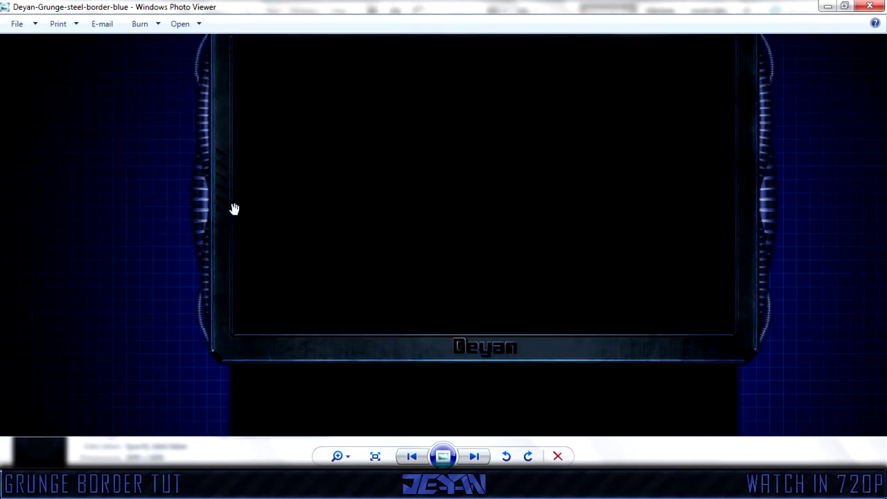
scroll(234, 205, "down", 1)
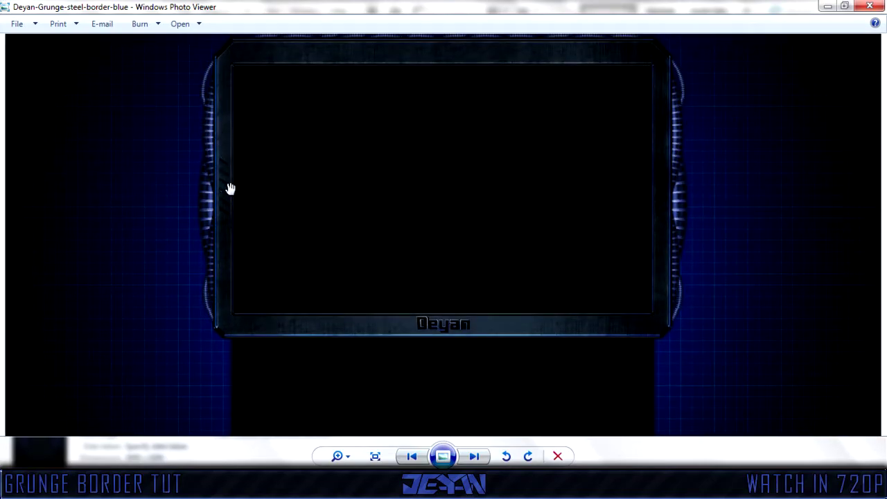
scroll(233, 190, "up", 2)
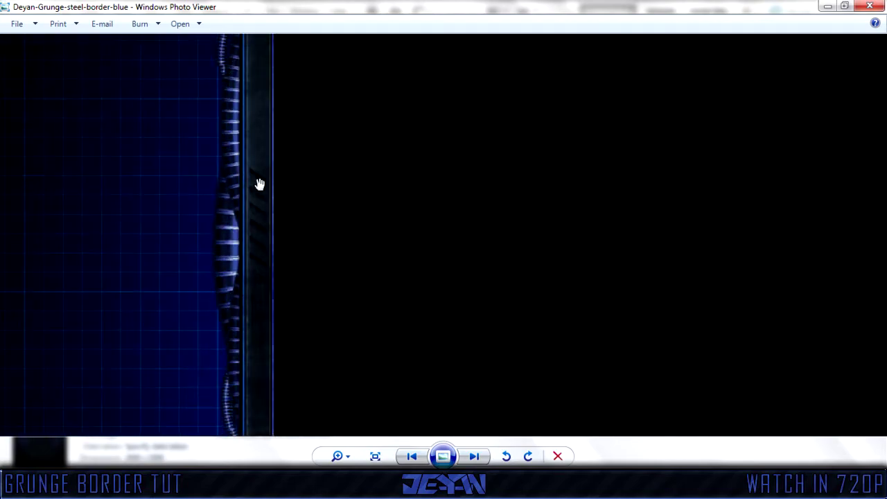
scroll(234, 191, "down", 2)
scroll(235, 191, "up", 2)
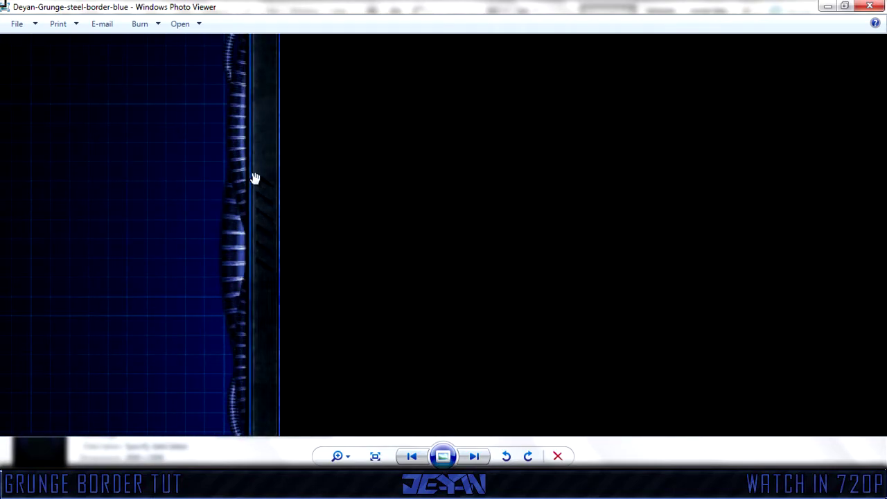
scroll(262, 196, "down", 3)
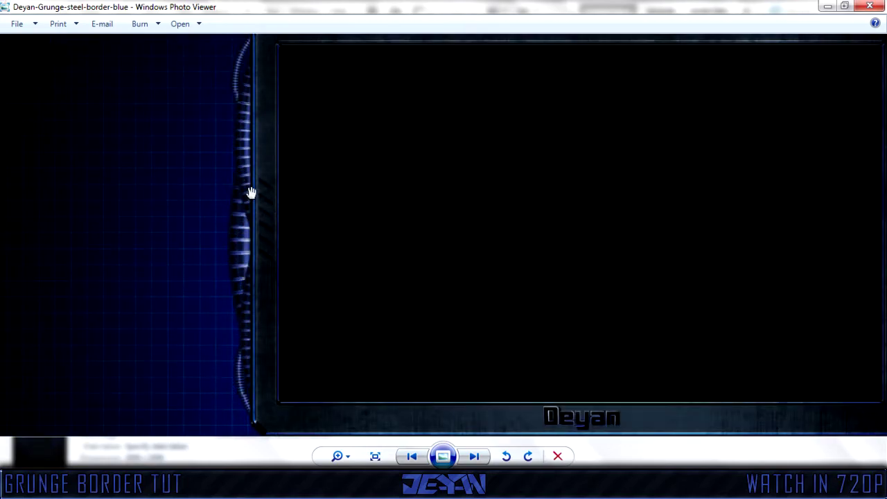
scroll(291, 213, "up", 1)
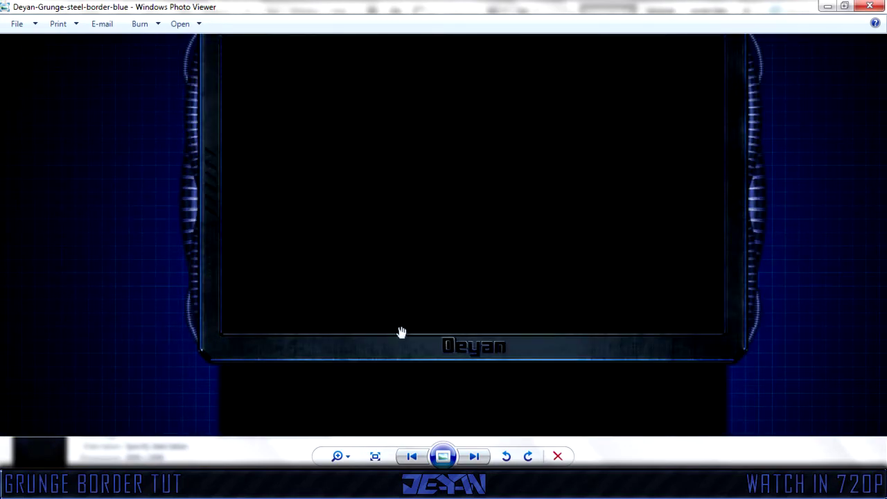
scroll(397, 317, "down", 1)
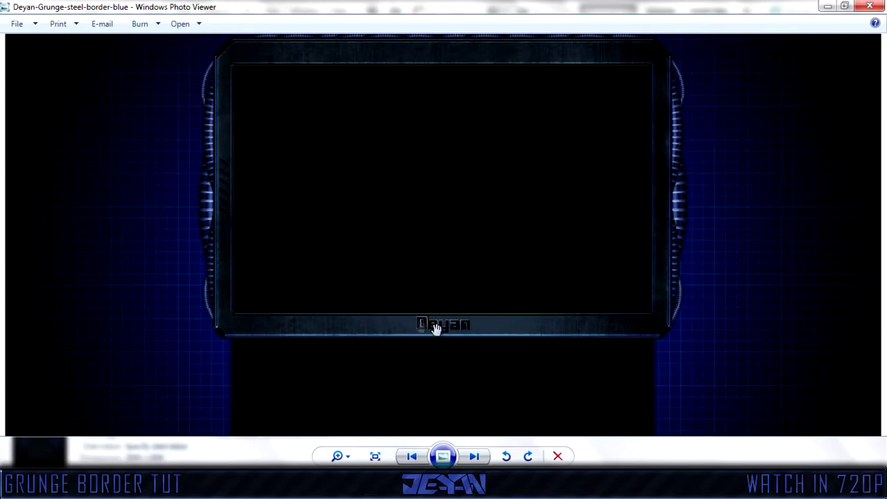
left_click(877, 6)
Step: Open the tigerx-bg image from the Pictures library and examine its red border, glowing corners and bottom logo
scroll(388, 284, "down", 10)
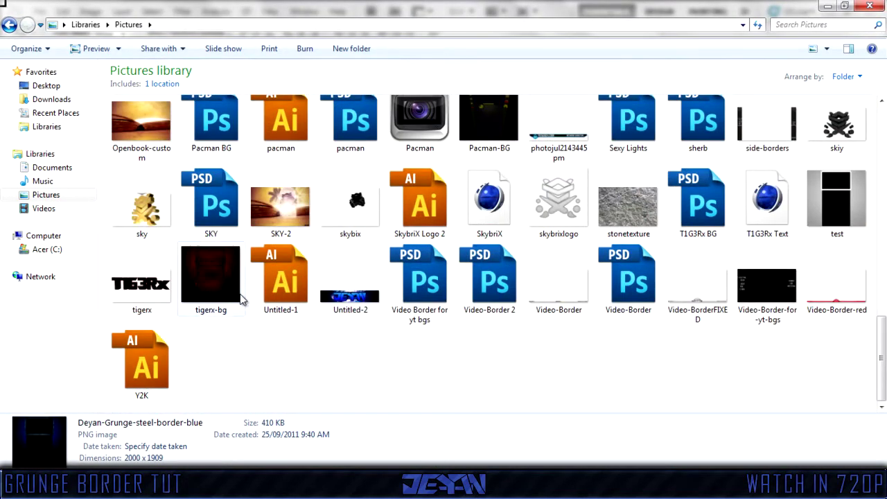
double_click(242, 298)
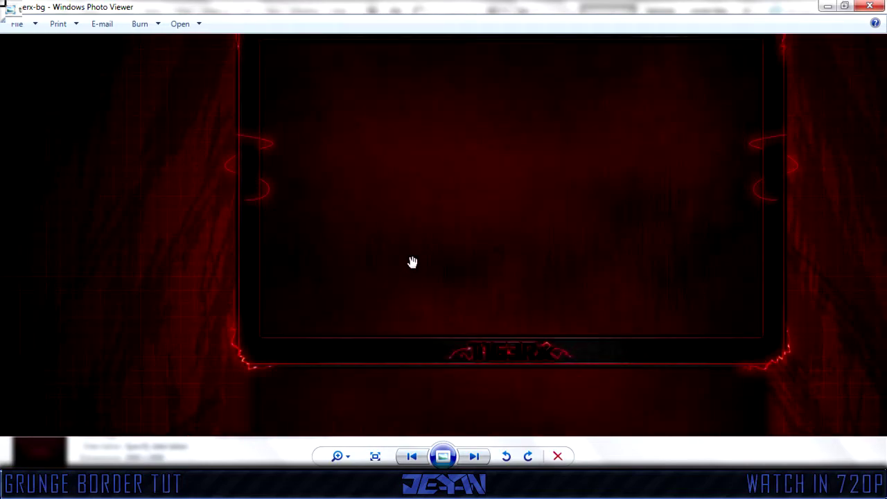
left_click_drag(417, 255, 271, 313)
scroll(272, 313, "down", 1)
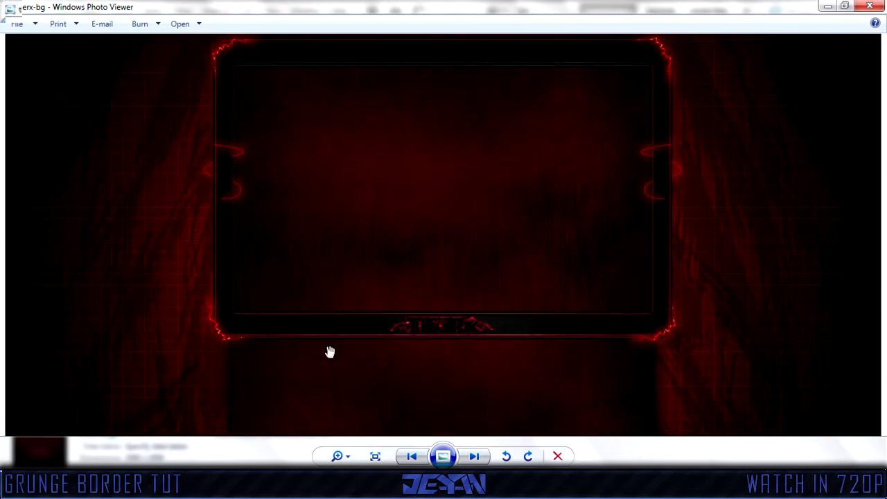
left_click_drag(330, 352, 333, 266)
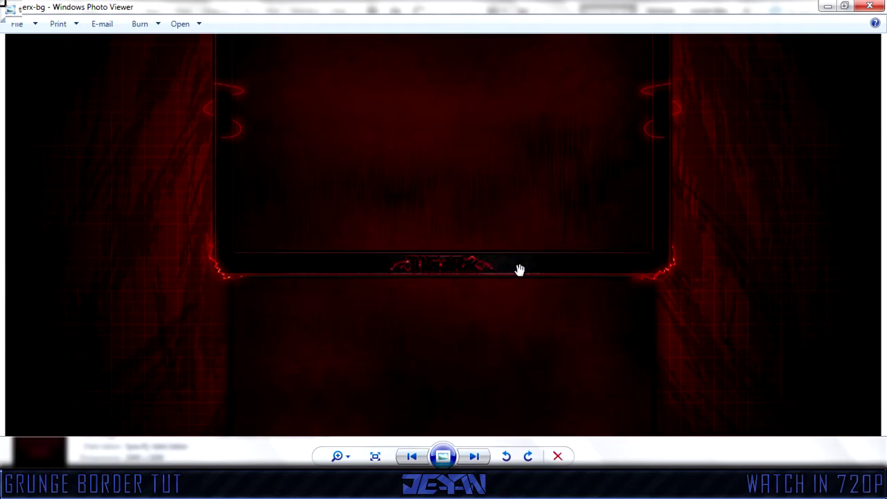
scroll(234, 280, "up", 2)
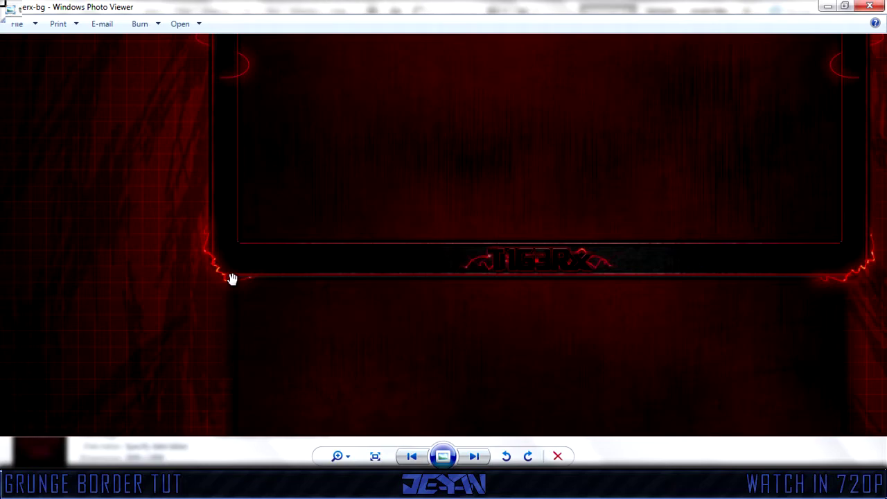
scroll(287, 302, "down", 2)
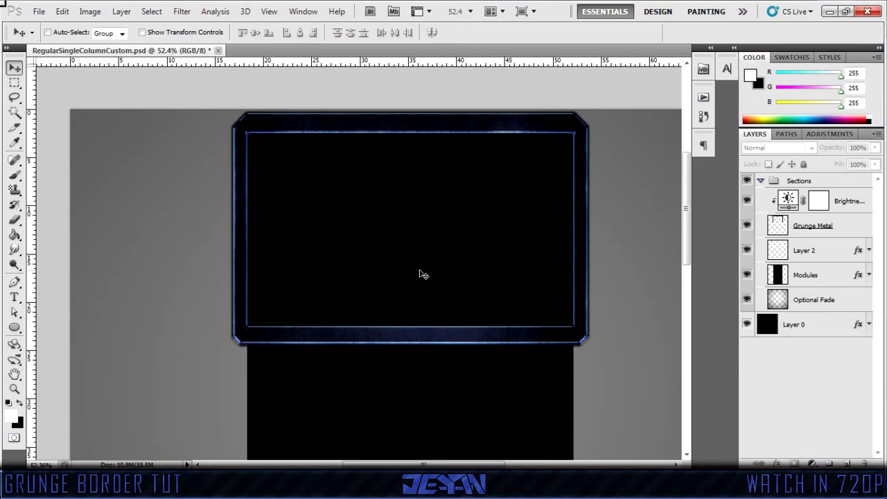
Step: Review the textured border in RegularSingleColumnCustom.psd and select Layer 2
scroll(420, 275, "down", 1)
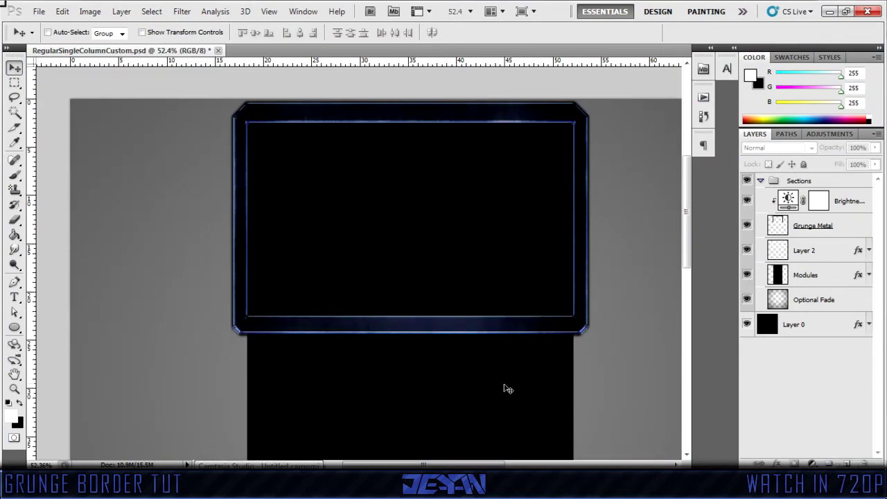
scroll(382, 463, "left", 1)
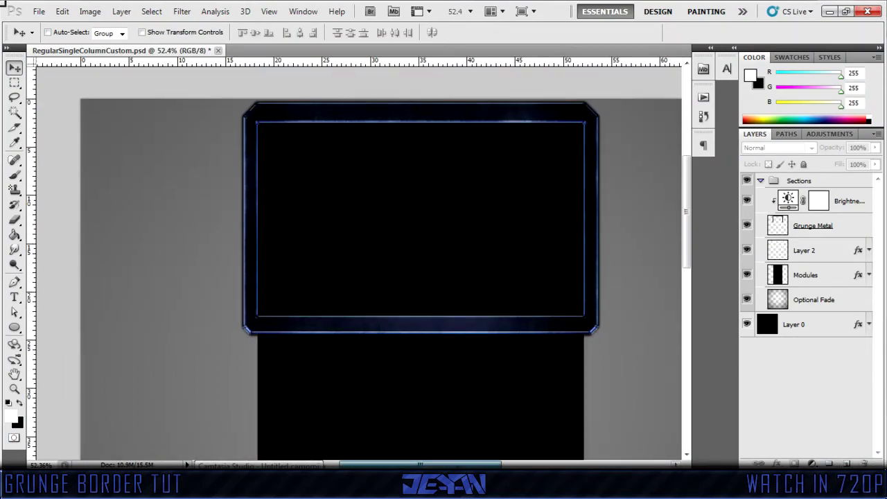
mouse_move(458, 465)
left_mouse_down()
mouse_move(436, 464)
mouse_move(470, 464)
left_mouse_up()
scroll(333, 288, "down", 2)
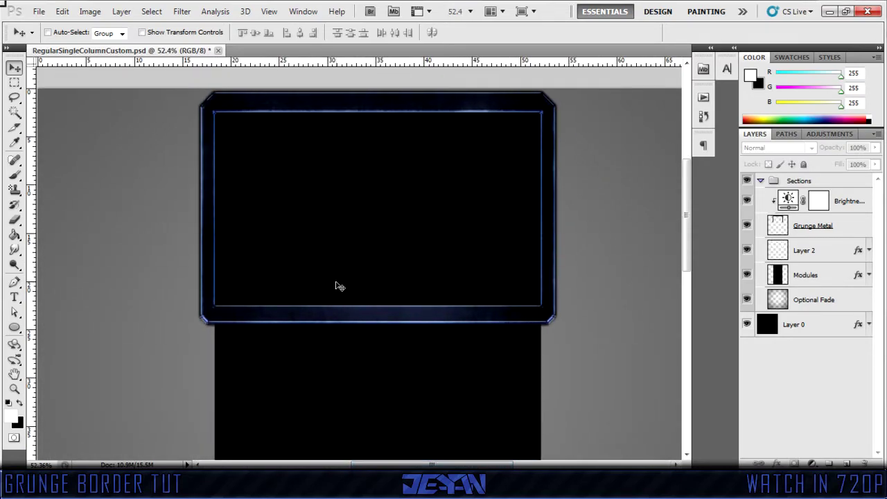
scroll(350, 293, "up", 4)
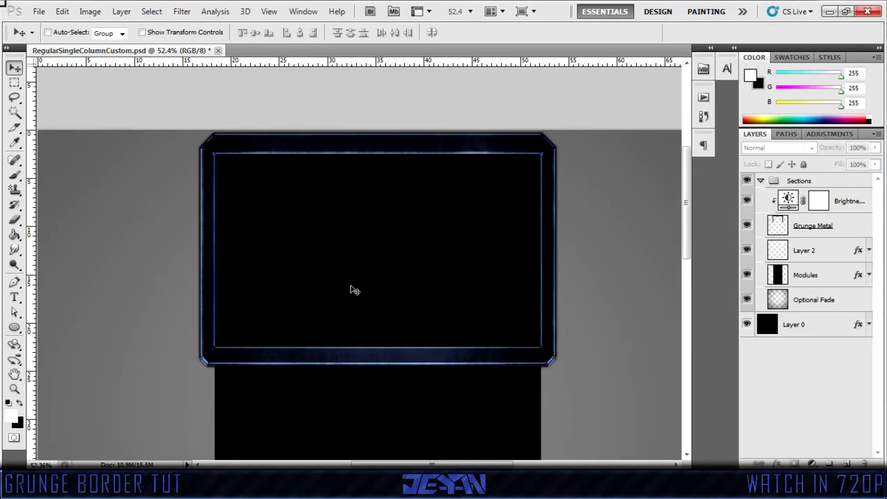
scroll(354, 290, "down", 1)
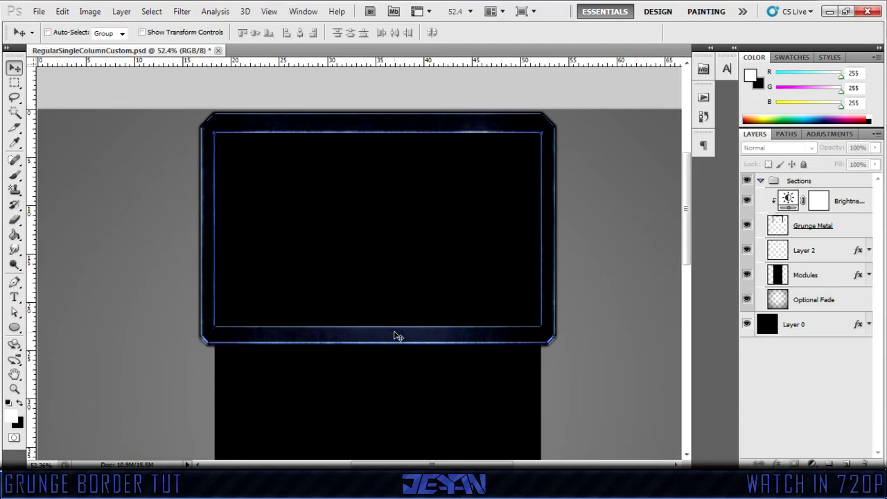
left_click(771, 233)
left_click(784, 254)
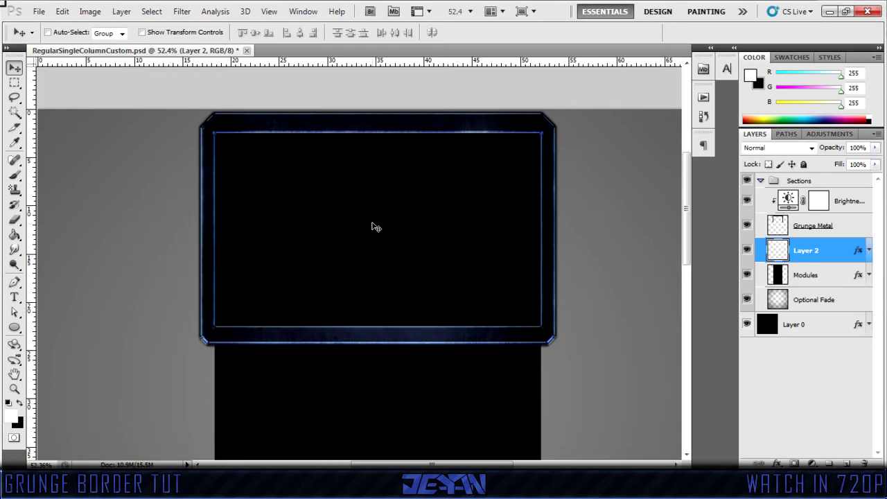
scroll(380, 226, "up", 1)
scroll(388, 233, "down", 3)
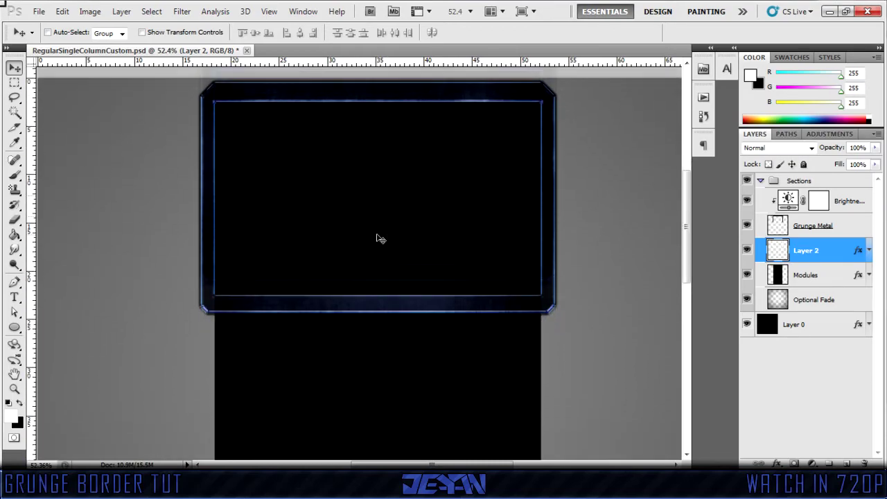
scroll(394, 242, "up", 4)
scroll(384, 244, "down", 3)
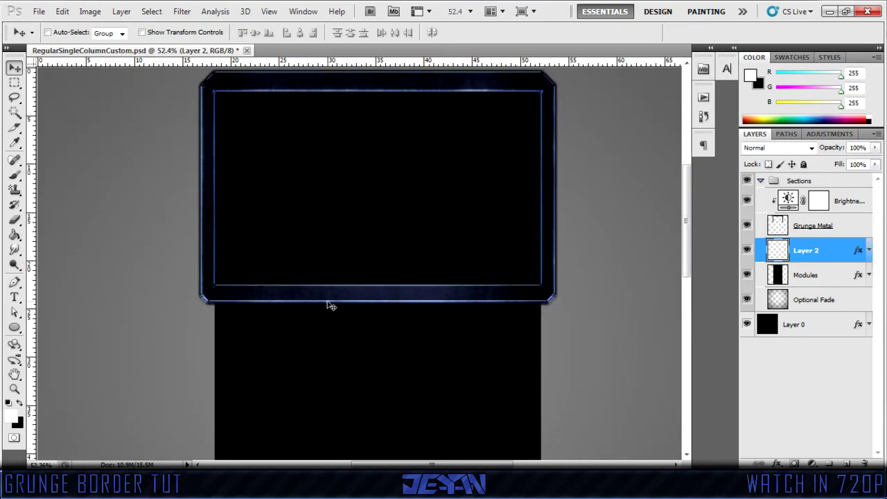
scroll(331, 305, "up", 1)
scroll(333, 297, "up", 1)
scroll(335, 288, "down", 2)
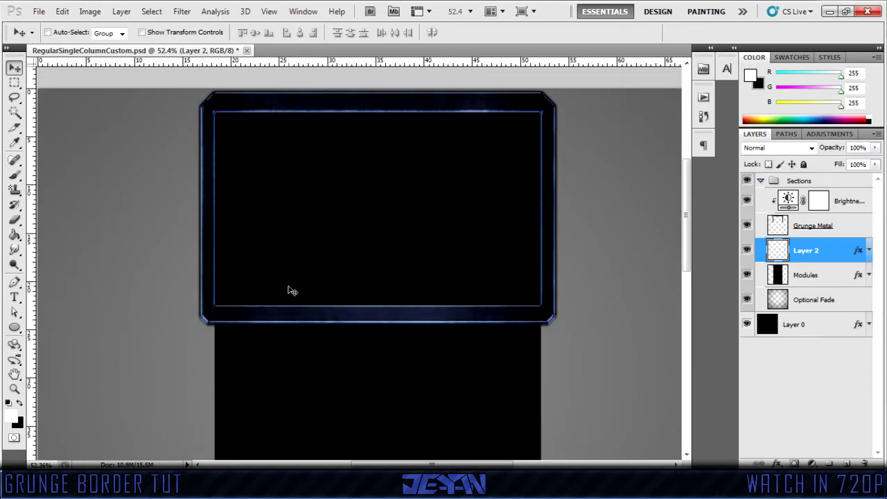